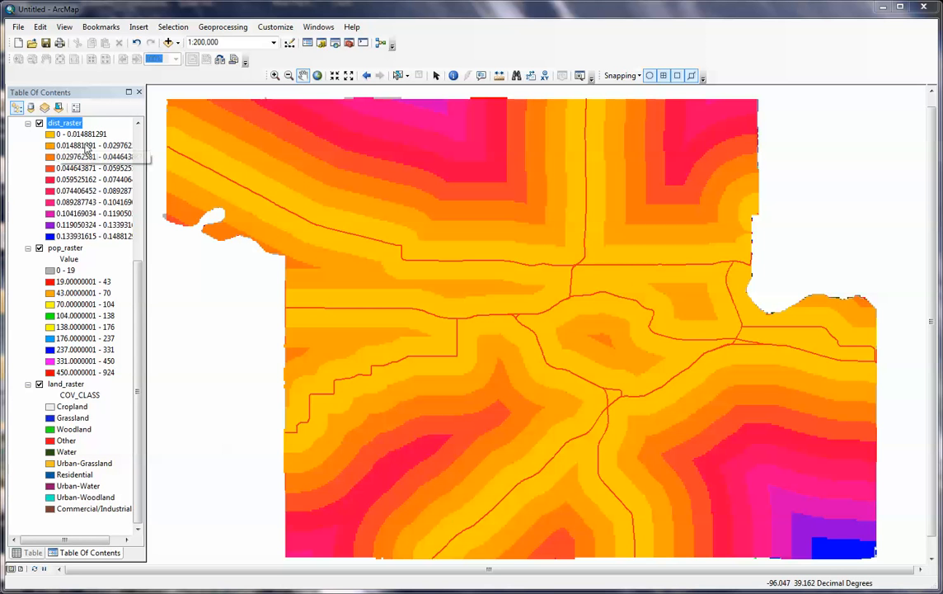
- Compare the dist_raster, pop_raster and land_raster layers on the map by switching the upper two off and back on
left_click(39, 123)
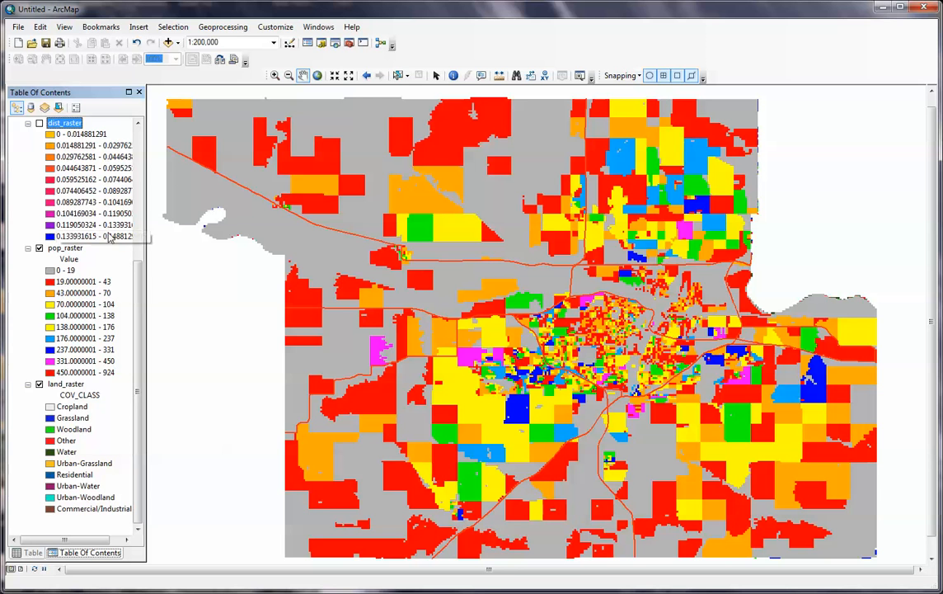
left_click(39, 249)
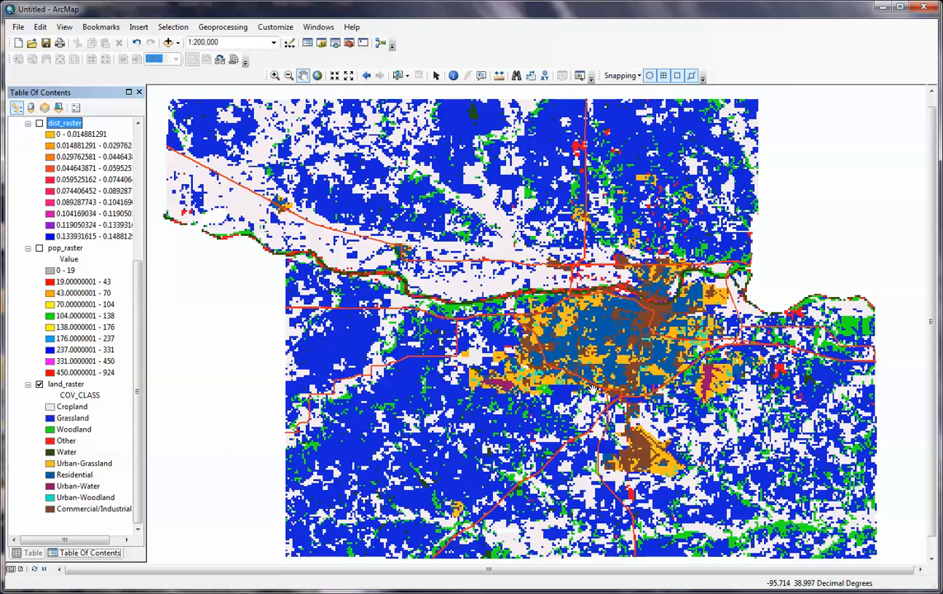
left_click(38, 248)
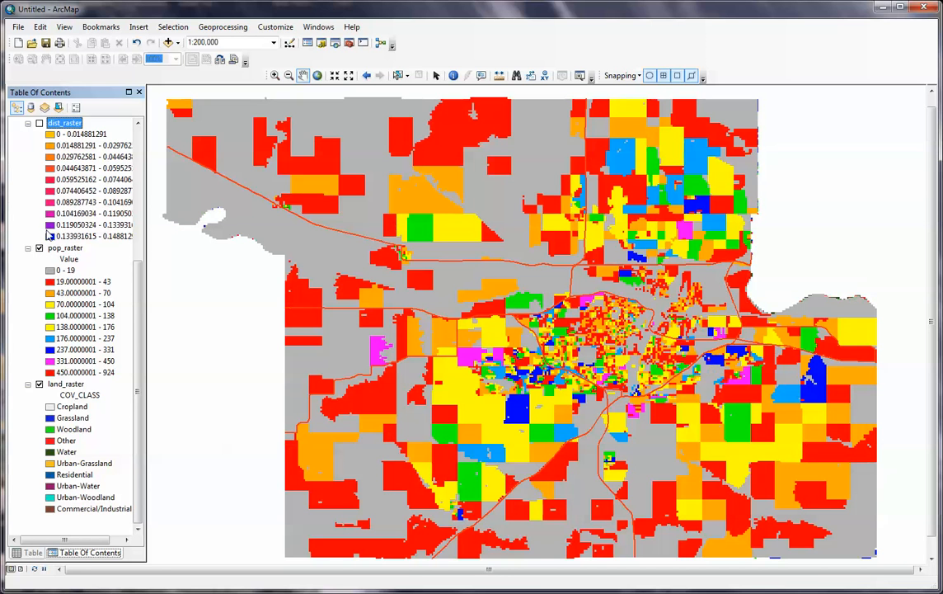
left_click(39, 123)
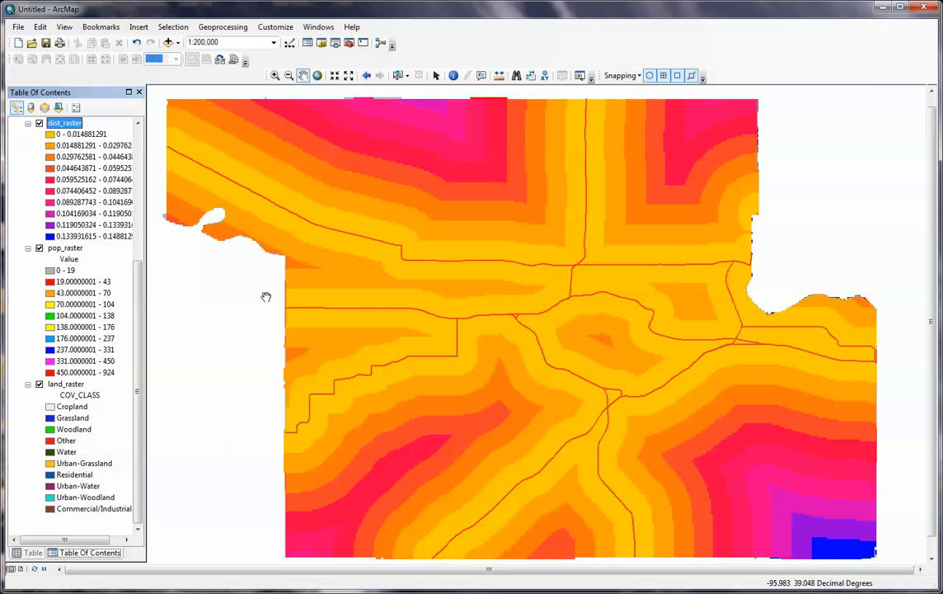
- Open the Reclassify tool from the Reclass toolset of the Spatial Analyst Tools
left_click(349, 44)
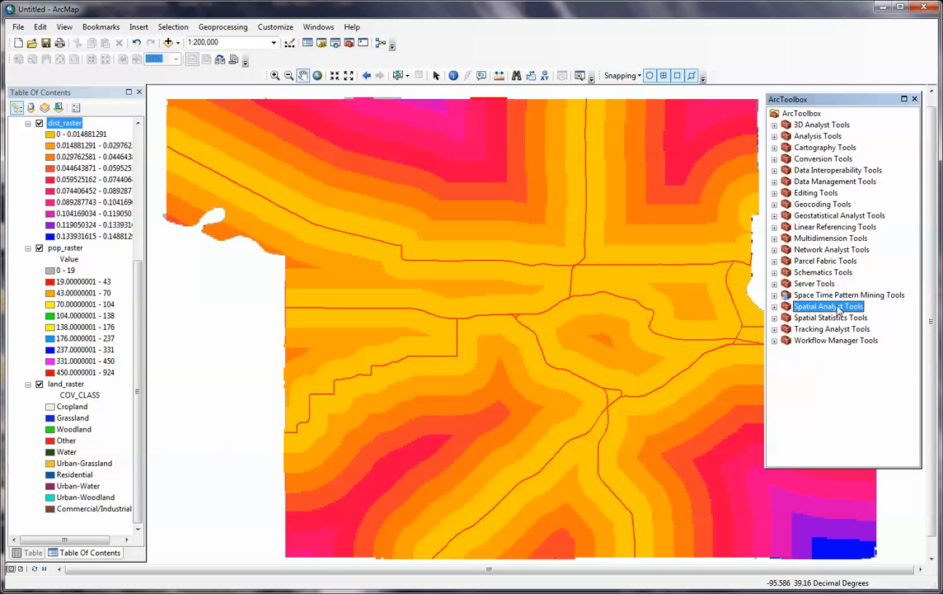
left_click(775, 307)
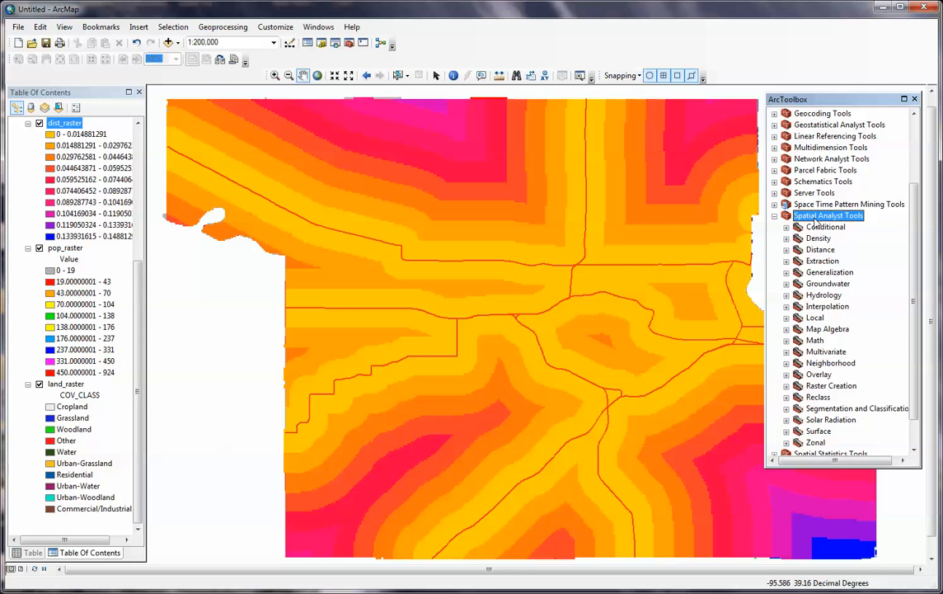
left_click(787, 397)
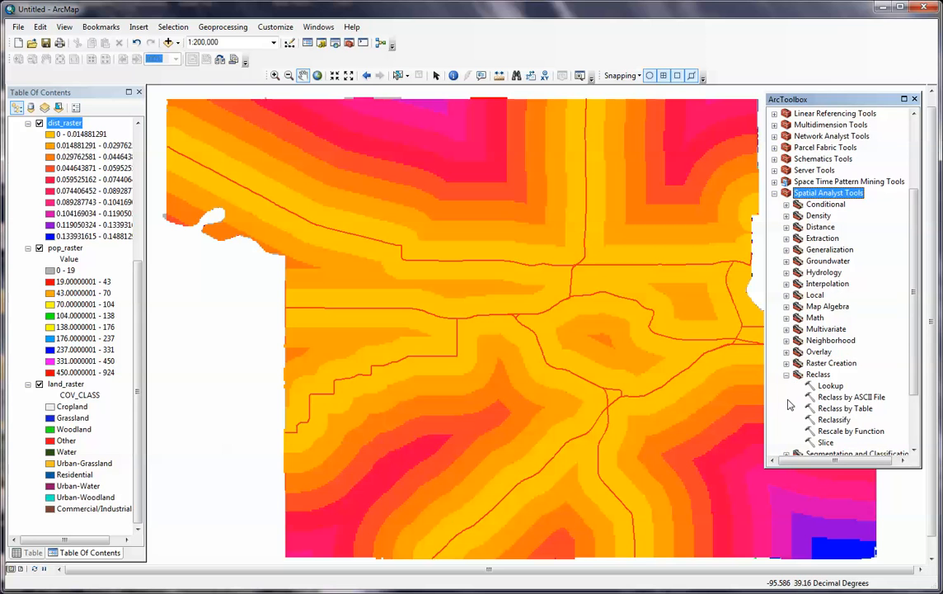
left_click_drag(915, 359, 918, 395)
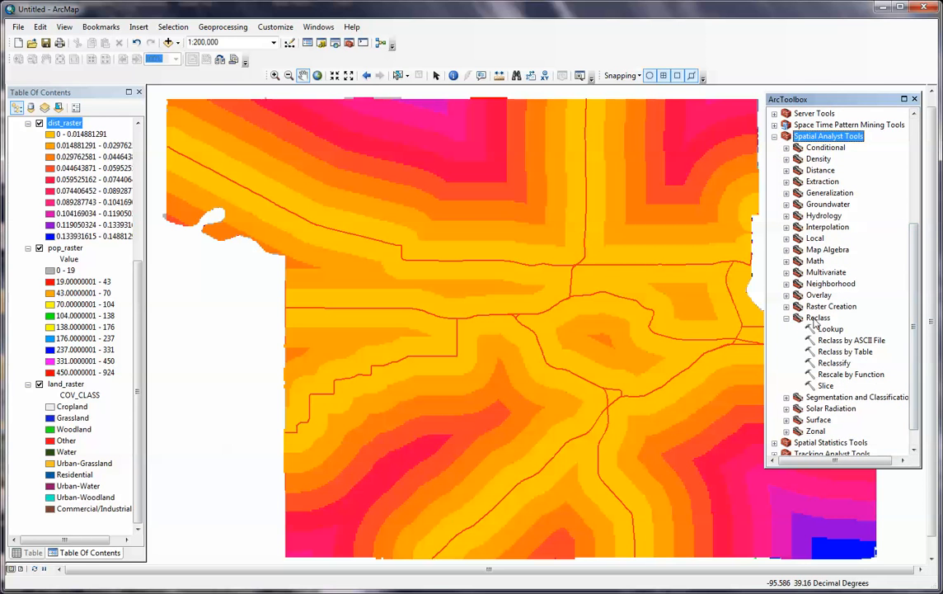
double_click(842, 363)
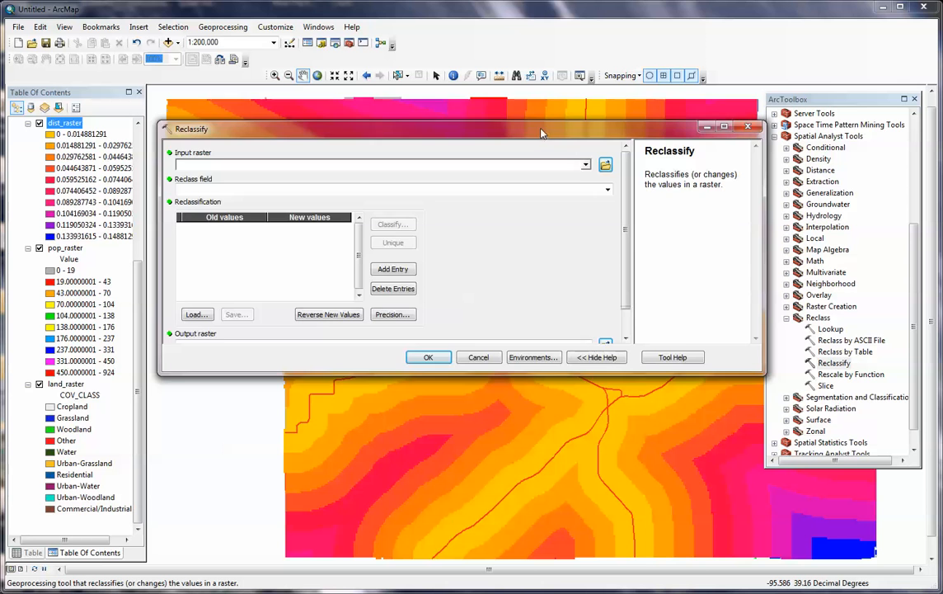
left_click_drag(541, 132, 541, 122)
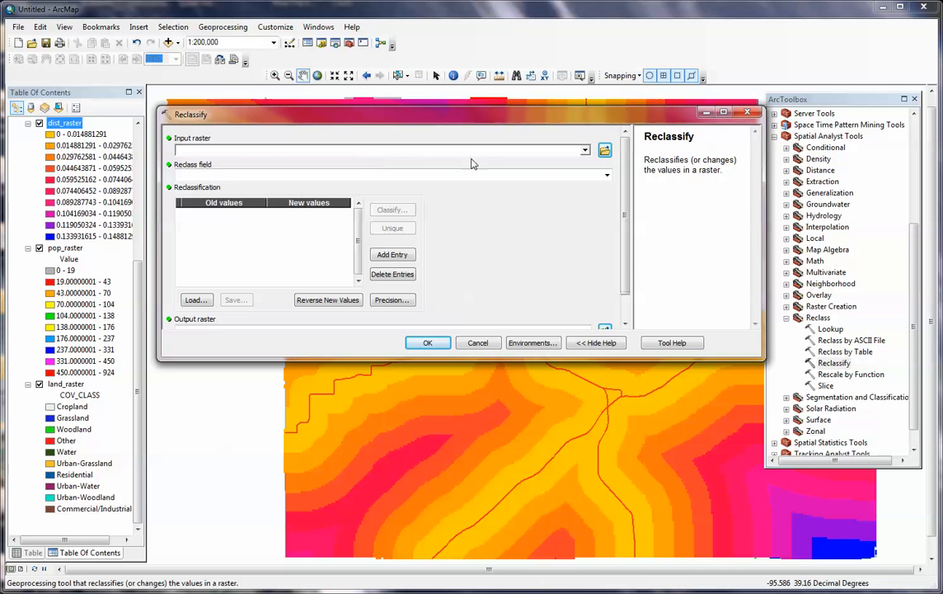
- Set dist_raster as the input raster to reclassify, with Value as the reclass field
left_click(586, 151)
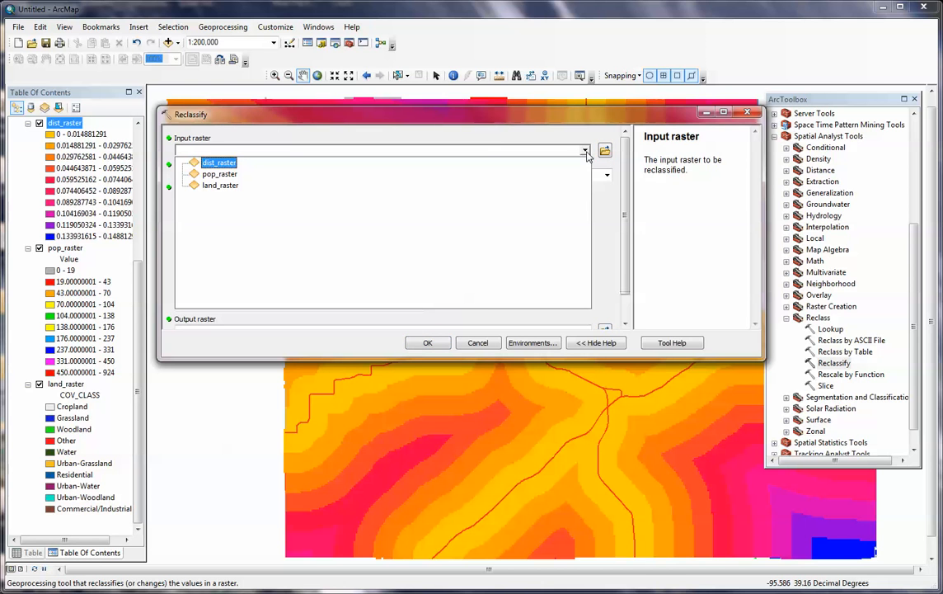
left_click(220, 163)
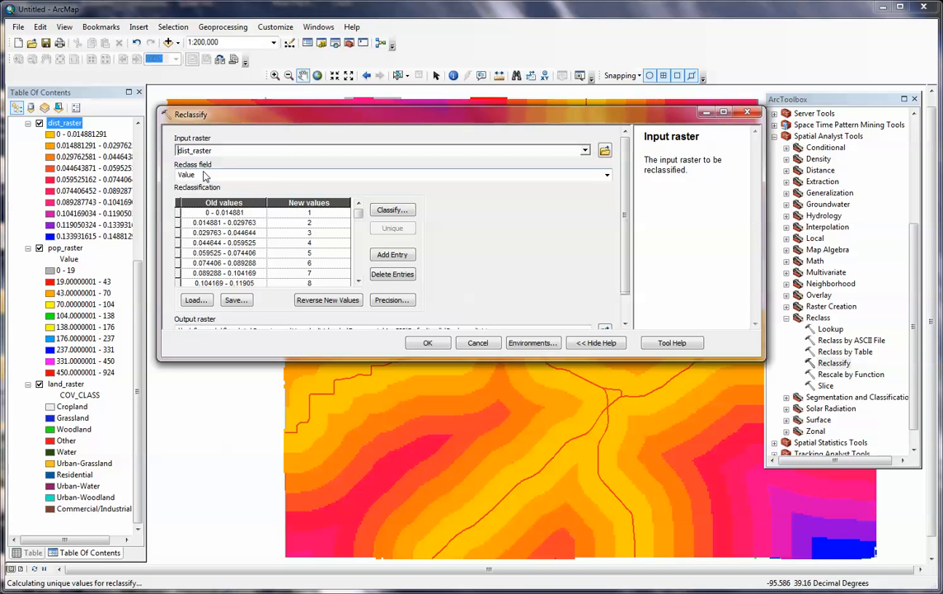
left_click(607, 176)
left_click(607, 177)
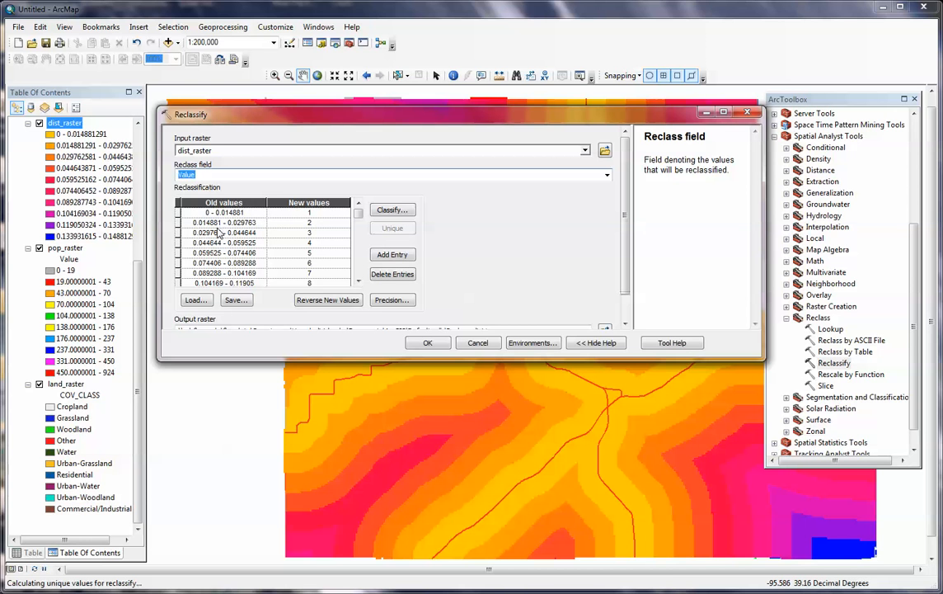
- Examine the old and new values in the distance reclassification table, along with the classification method and break values
scroll(219, 223, "down", 1)
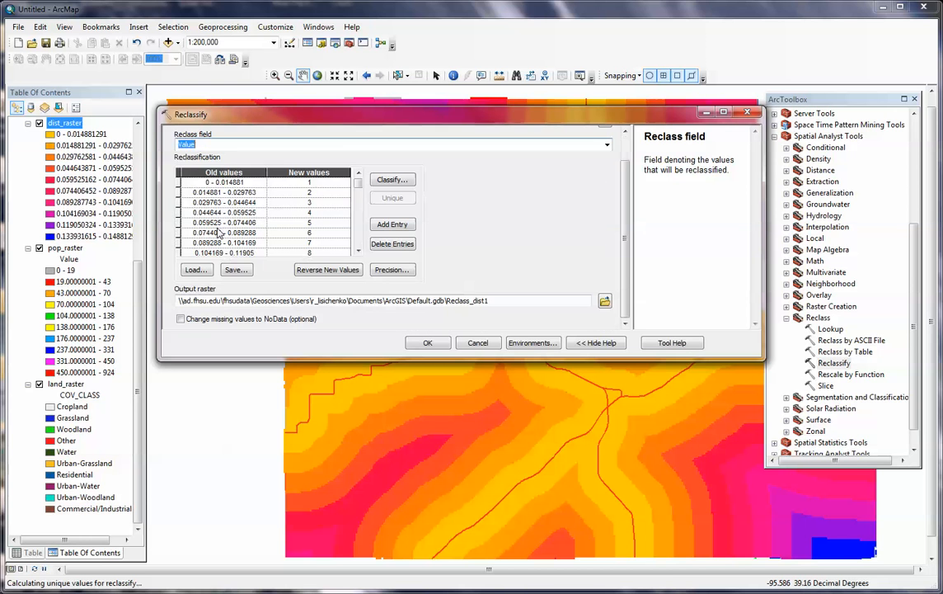
left_click(358, 251)
left_click(358, 250)
left_click(358, 250)
left_click(358, 251)
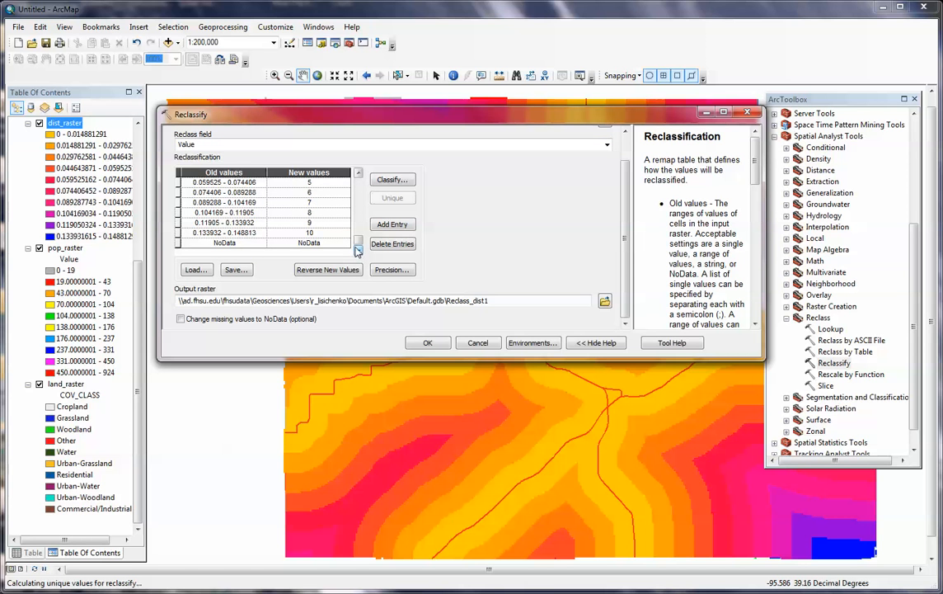
left_click(359, 176)
left_click(358, 175)
left_click(358, 176)
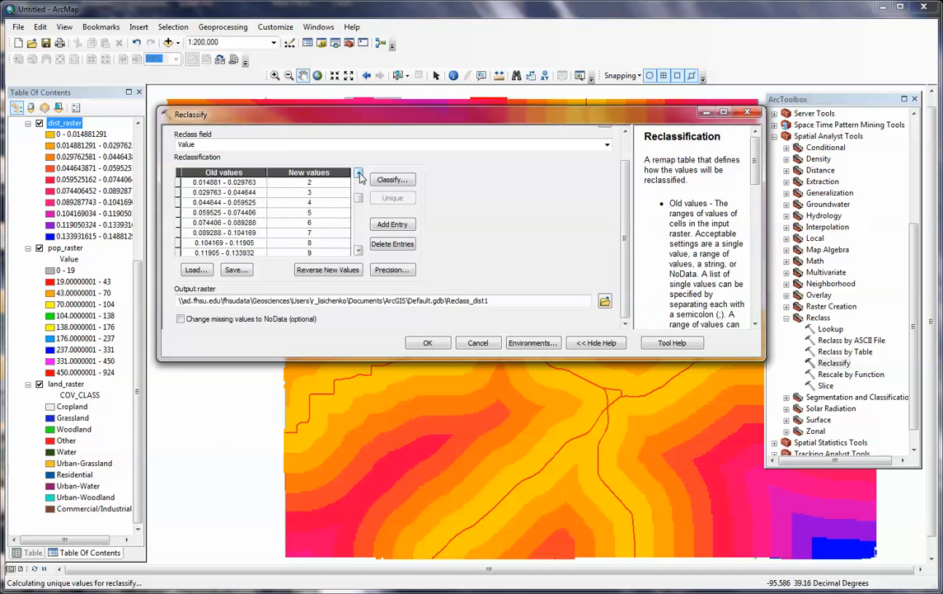
left_click(359, 175)
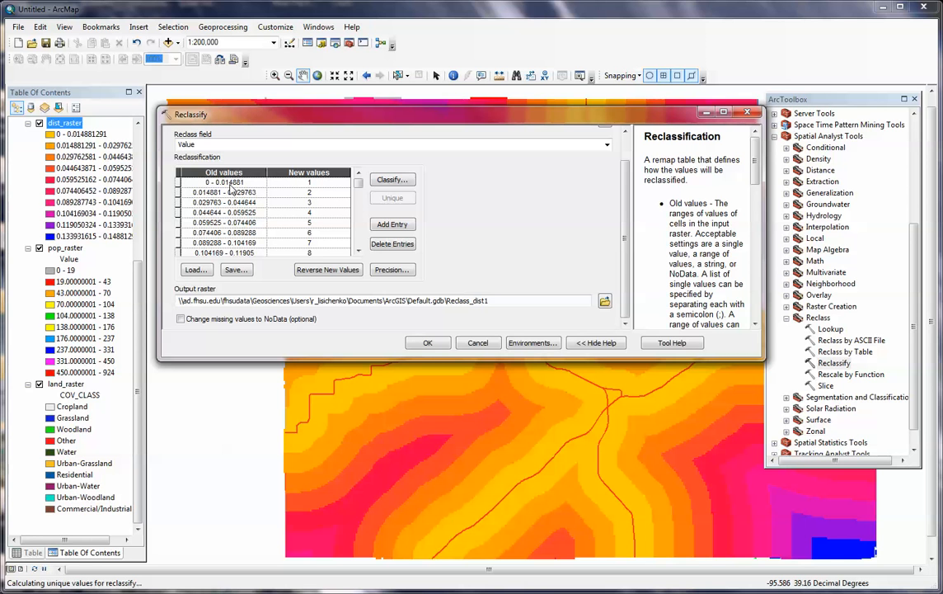
left_click(358, 250)
left_click(358, 250)
left_click(359, 251)
left_click(358, 250)
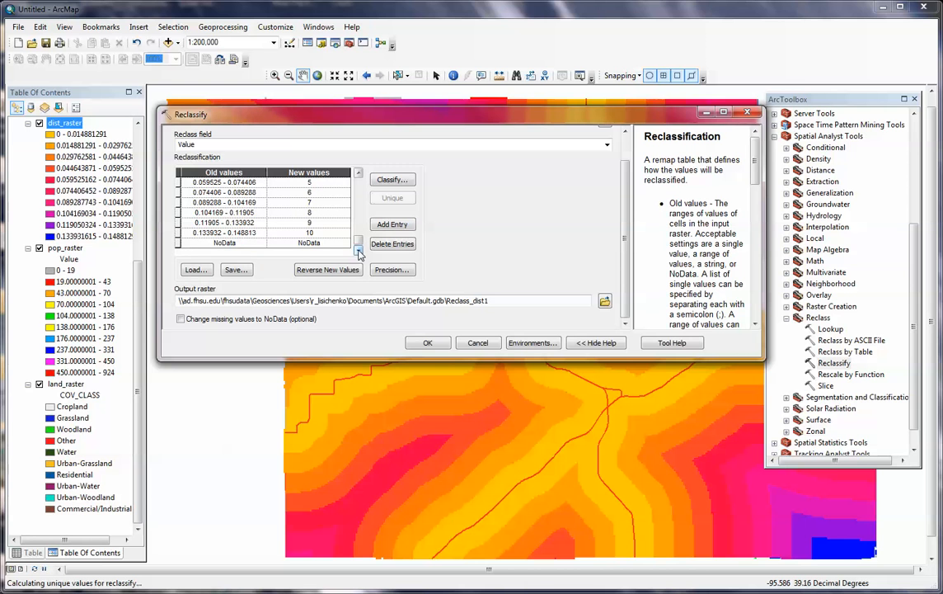
left_click(359, 174)
left_click(359, 174)
left_click(358, 174)
left_click(359, 174)
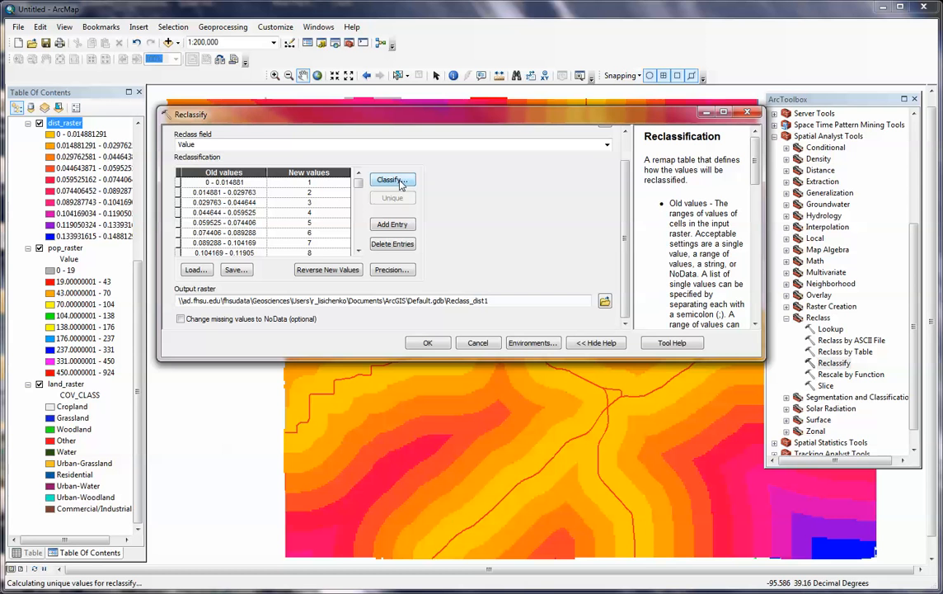
left_click(393, 181)
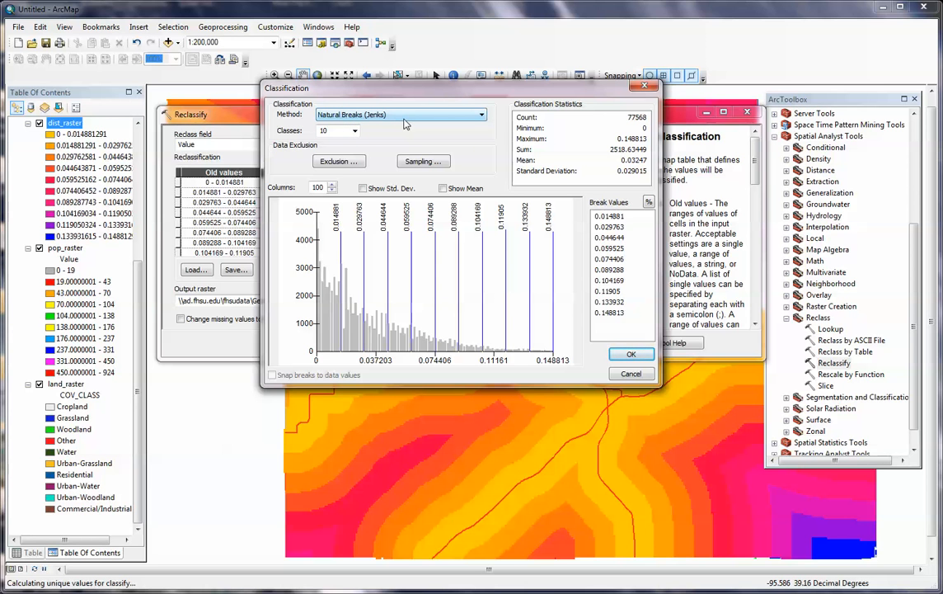
left_click(630, 354)
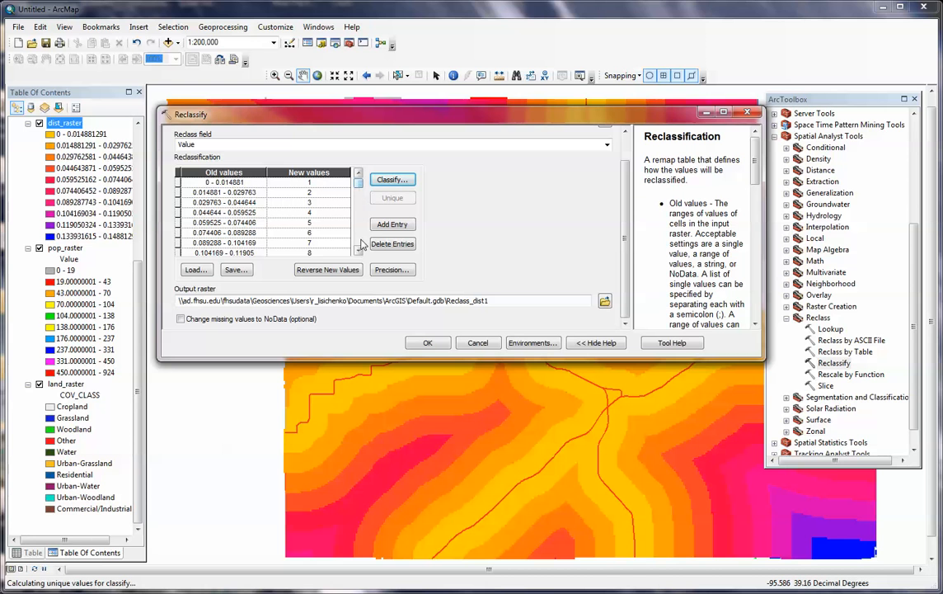
- Reverse the new values so that the nearest distance class is ranked 10 and the farthest 1
left_click(357, 250)
left_click(358, 250)
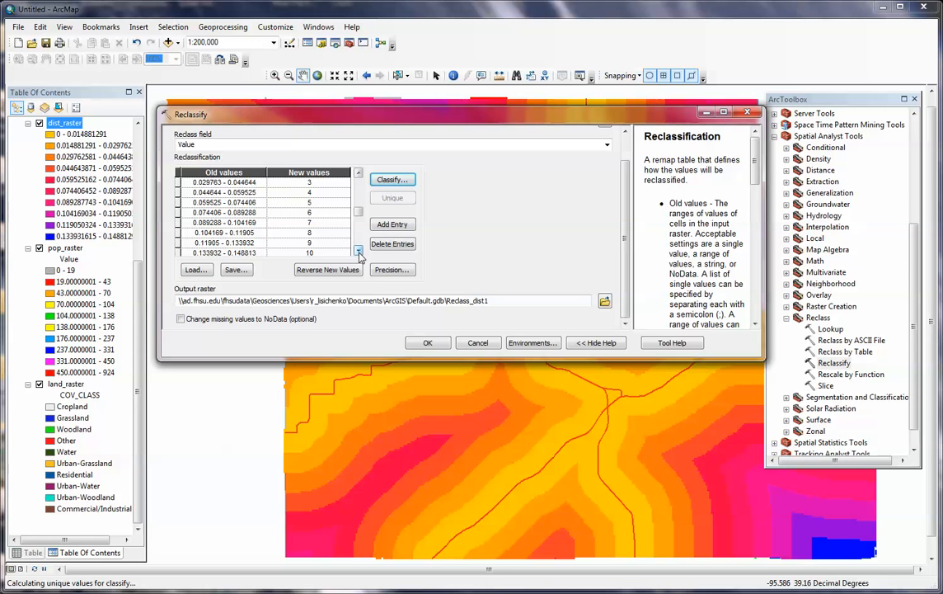
left_click(357, 251)
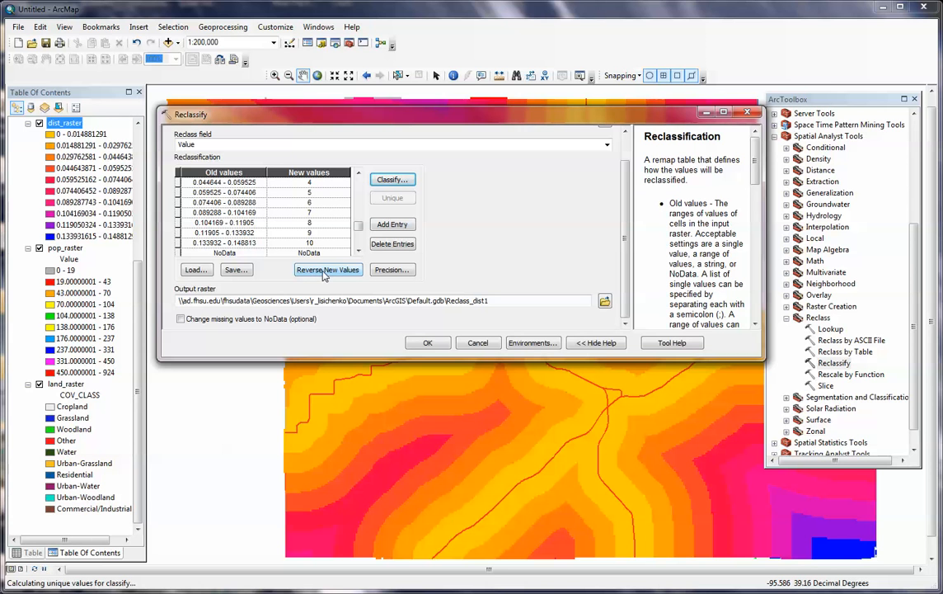
left_click(324, 275)
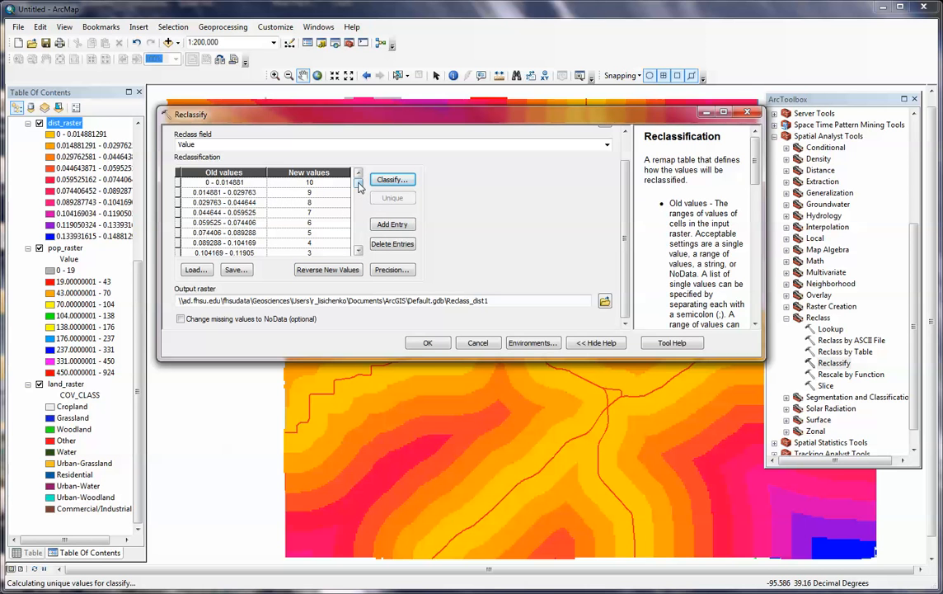
left_click_drag(360, 196, 360, 226)
left_click(359, 249)
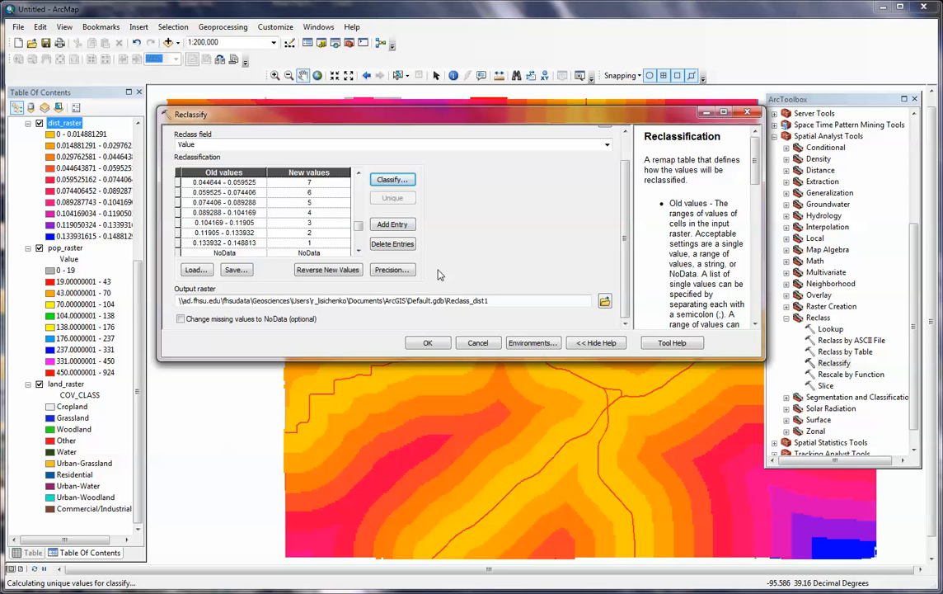
- Save the output raster as dist_reclass in shawnee.gdb and run the distance reclassification
left_click(604, 302)
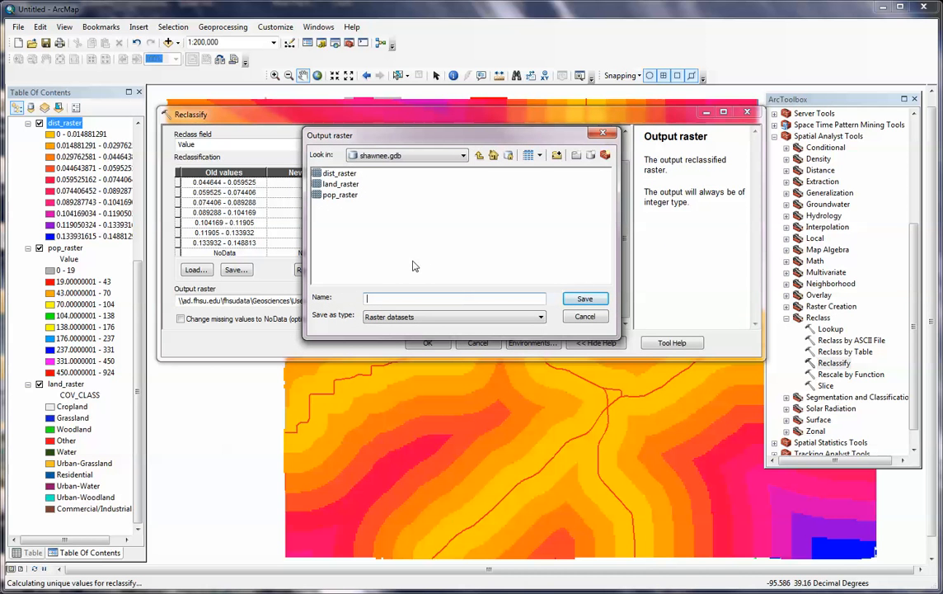
type("dist")
type("_reclass")
left_click(575, 301)
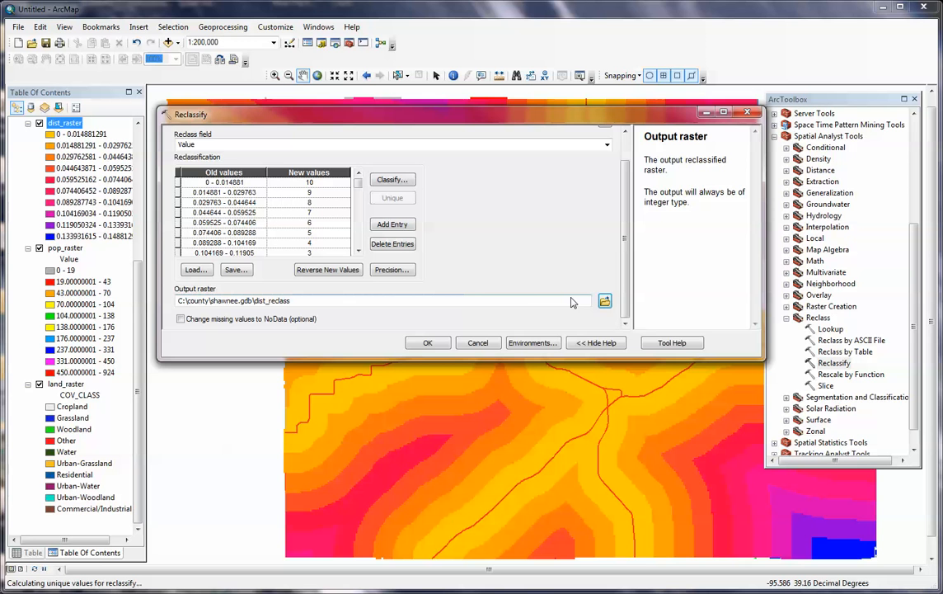
left_click(429, 342)
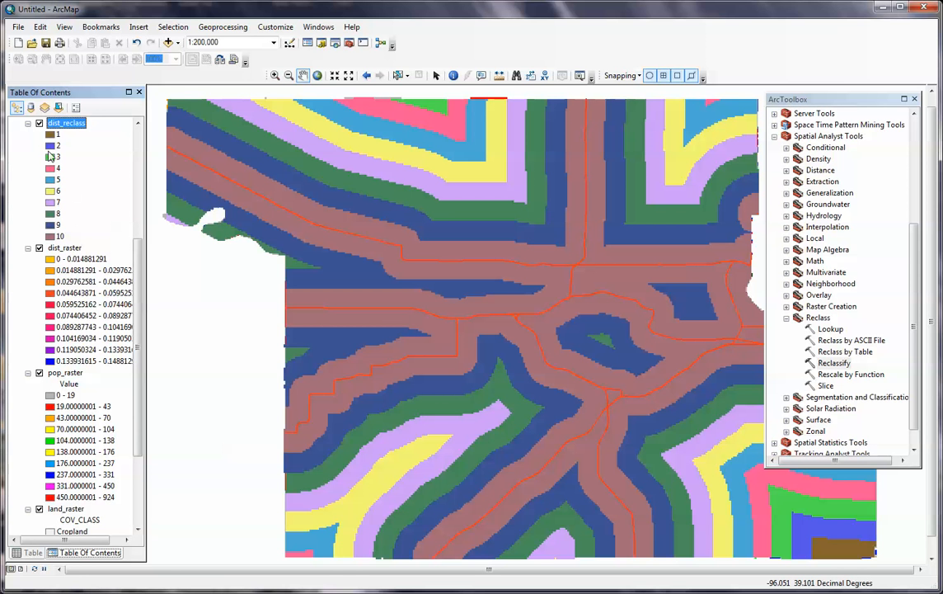
- Hide the dist_reclass and dist_raster layers to display pop_raster on the map
left_click(38, 123)
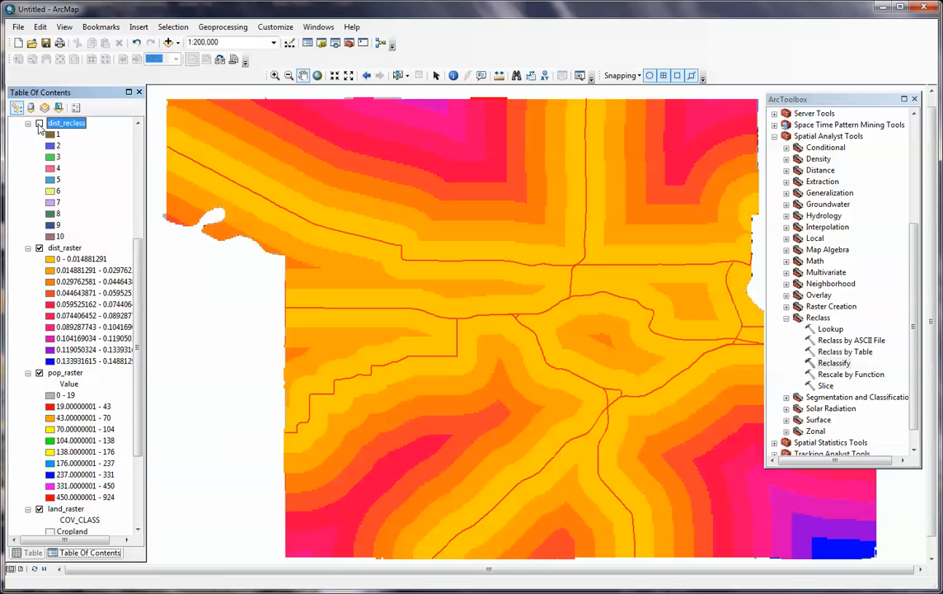
left_click(39, 248)
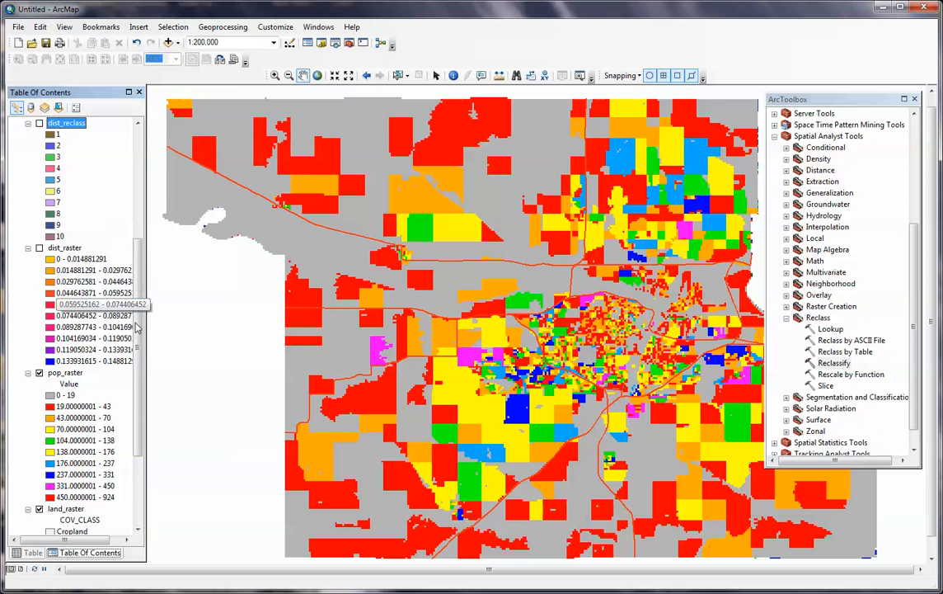
scroll(132, 322, "down", 1)
scroll(137, 337, "down", 3)
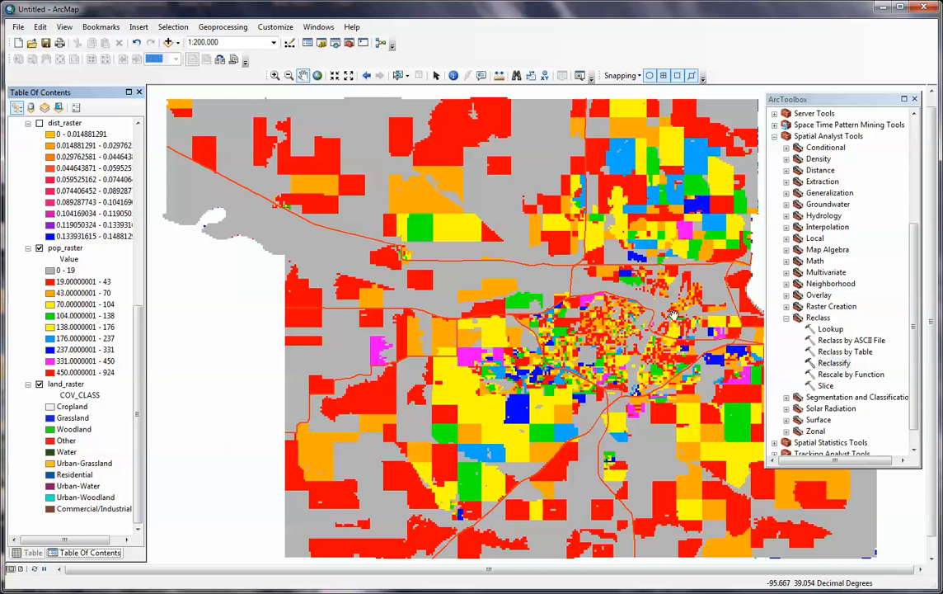
- Reopen the Reclassify tool with pop_raster as the input raster and review its old and new class values
double_click(833, 363)
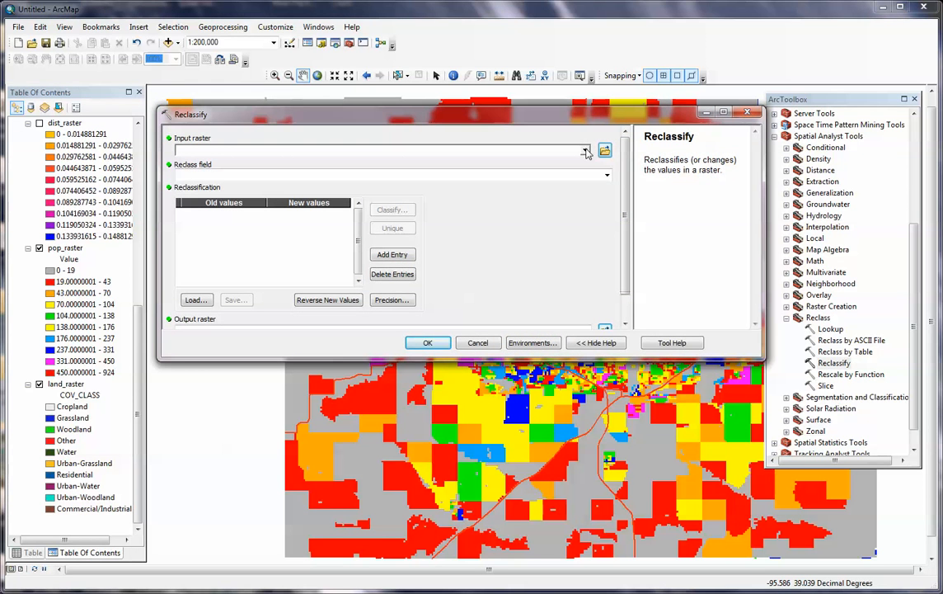
left_click(585, 149)
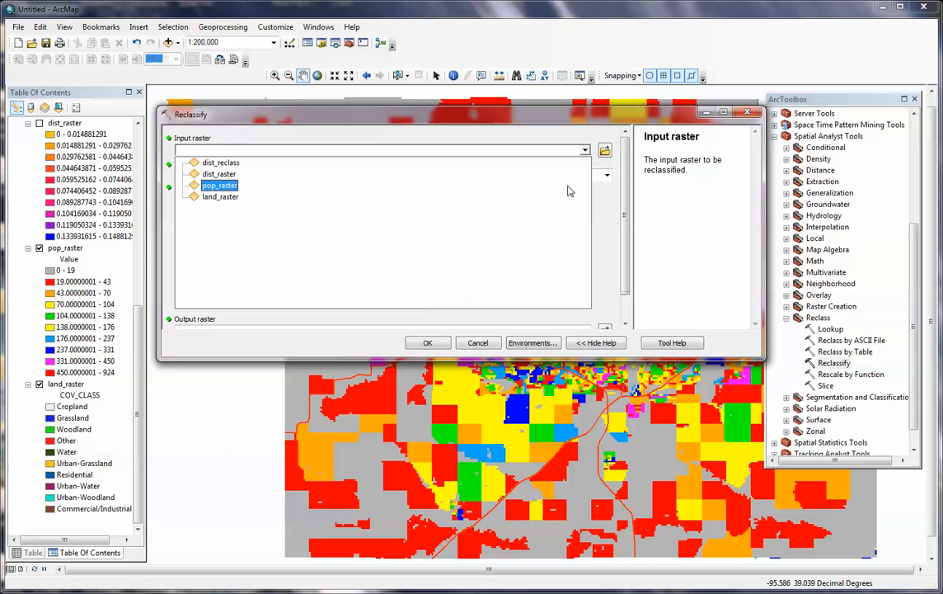
left_click(218, 185)
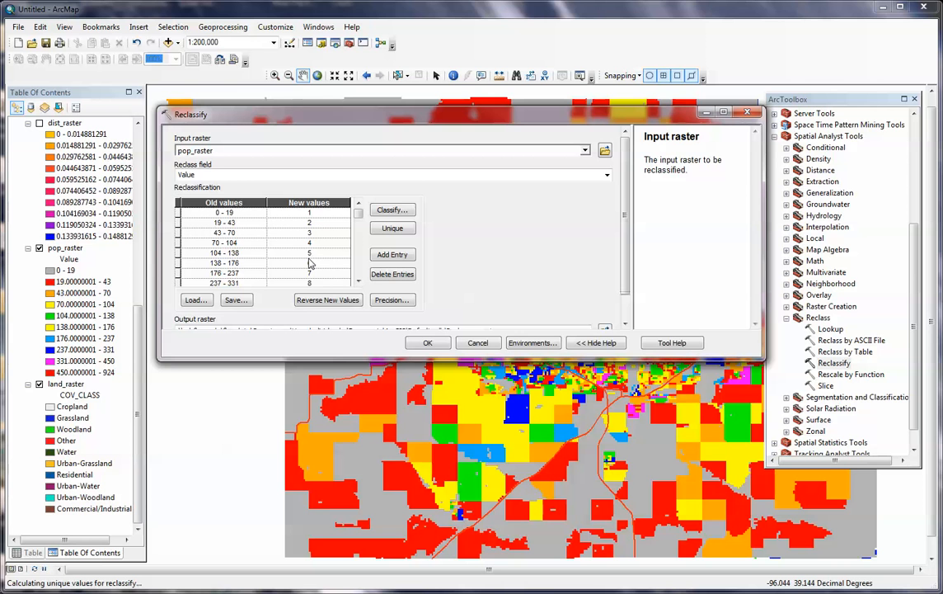
left_click_drag(359, 214, 359, 257)
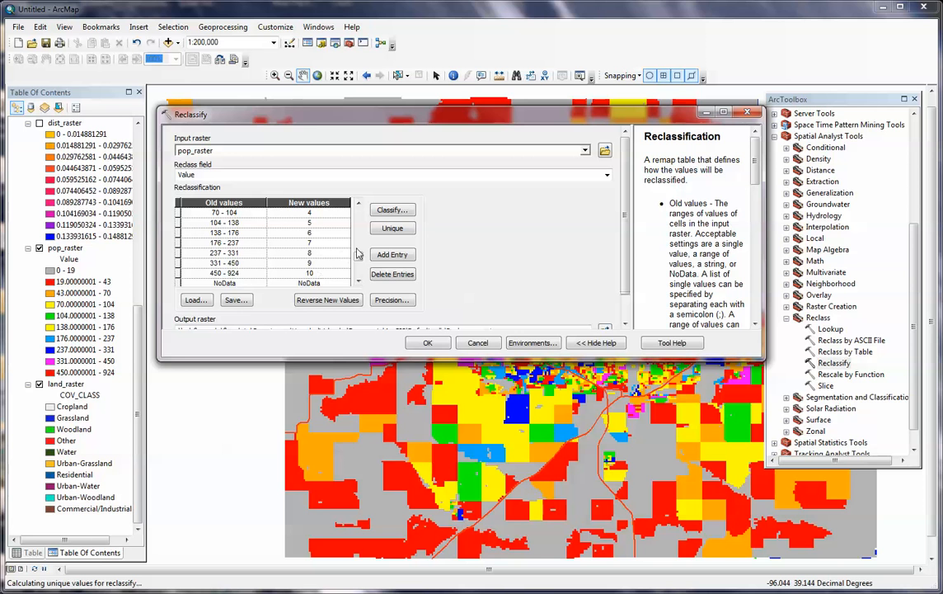
- Reverse the new values so that the lowest population class is ranked 10 and the highest 1
left_click(359, 204)
left_click(359, 204)
left_click(360, 282)
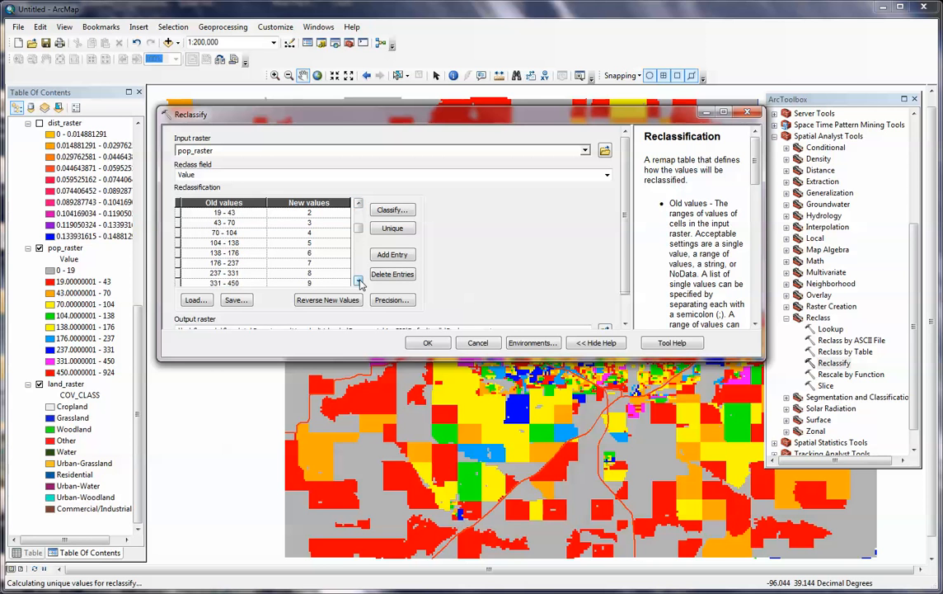
left_click(359, 282)
left_click(360, 282)
left_click(359, 282)
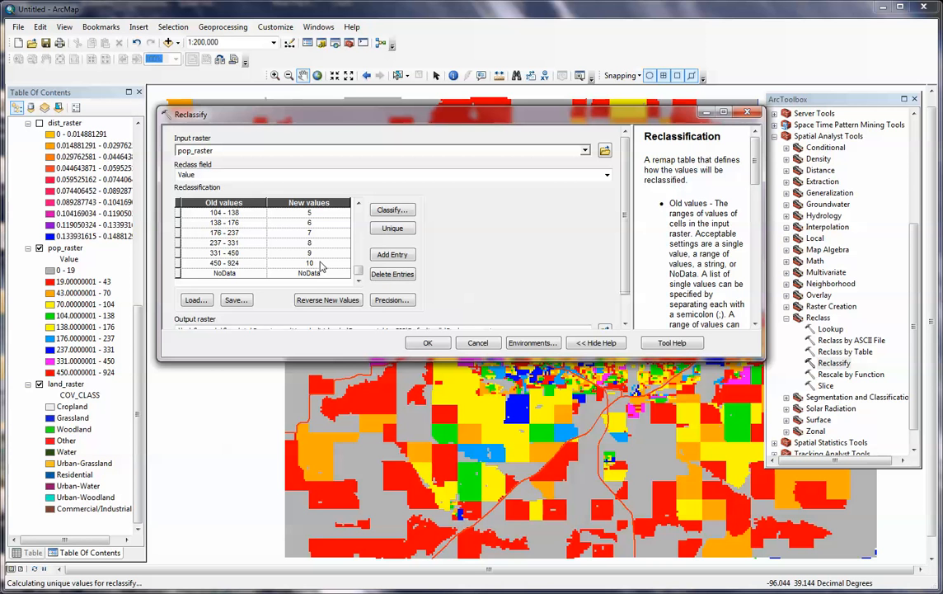
left_click(316, 302)
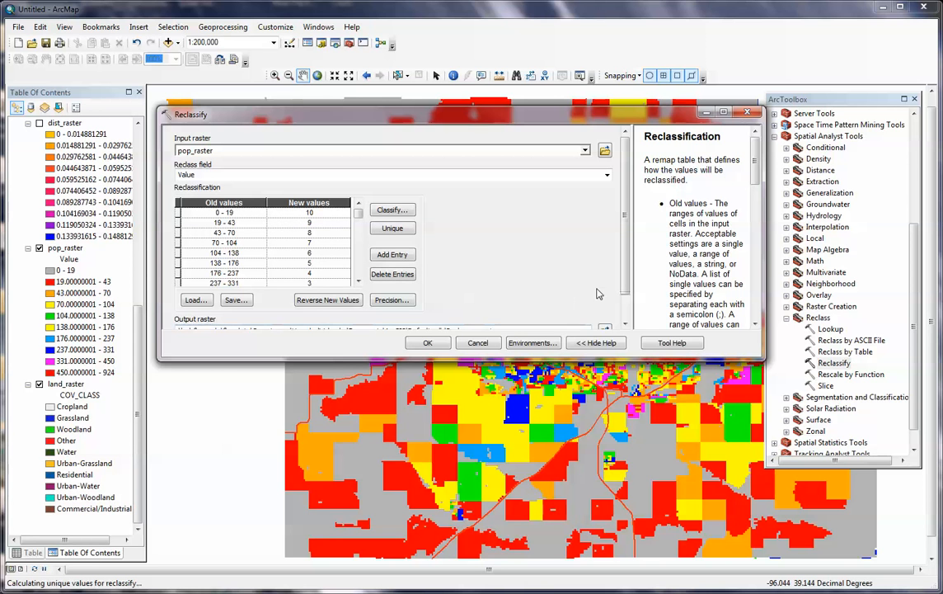
- Save the output raster as pop_reclass in shawnee.gdb and run the population reclassification
scroll(627, 279, "down", 2)
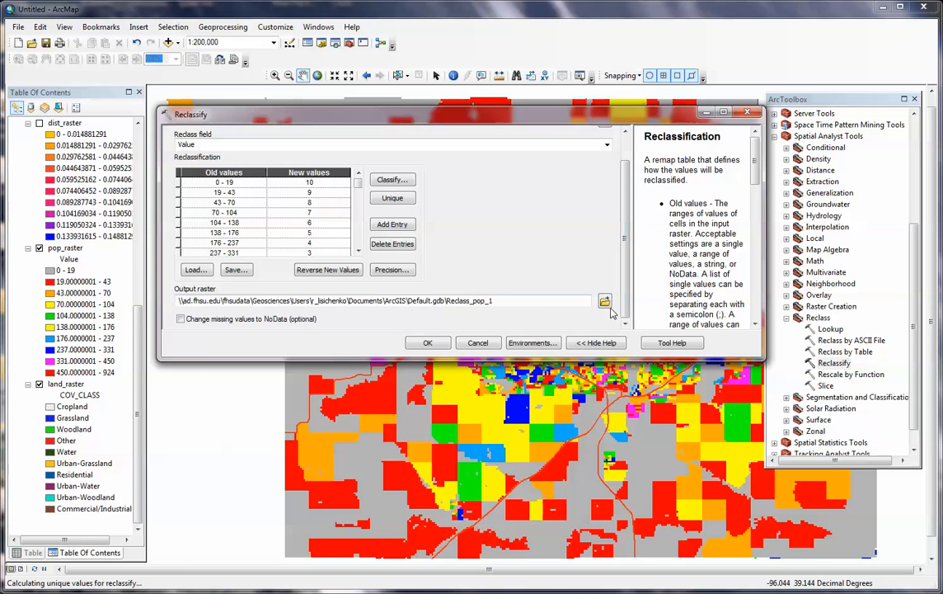
left_click(606, 303)
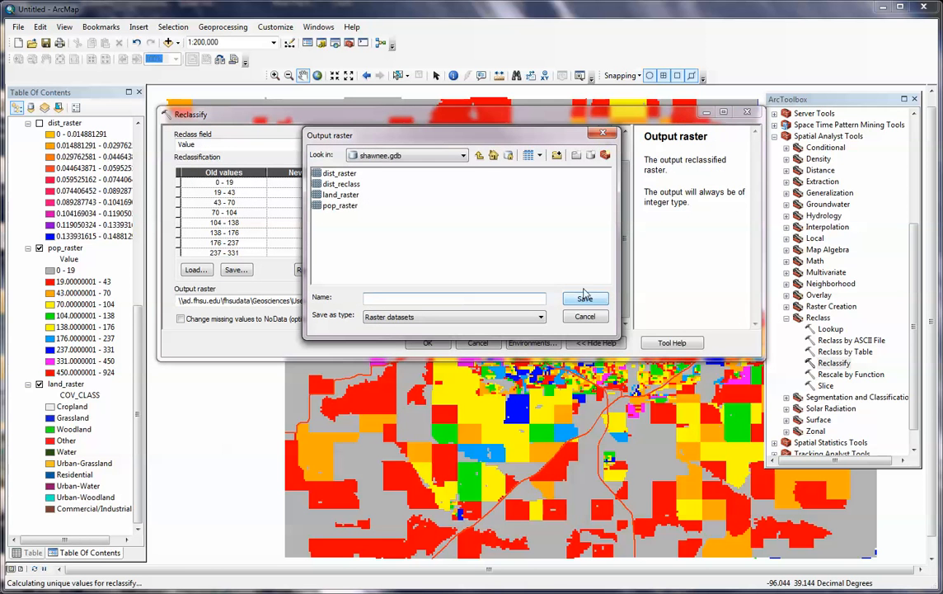
type("pop_reclass")
left_click(584, 301)
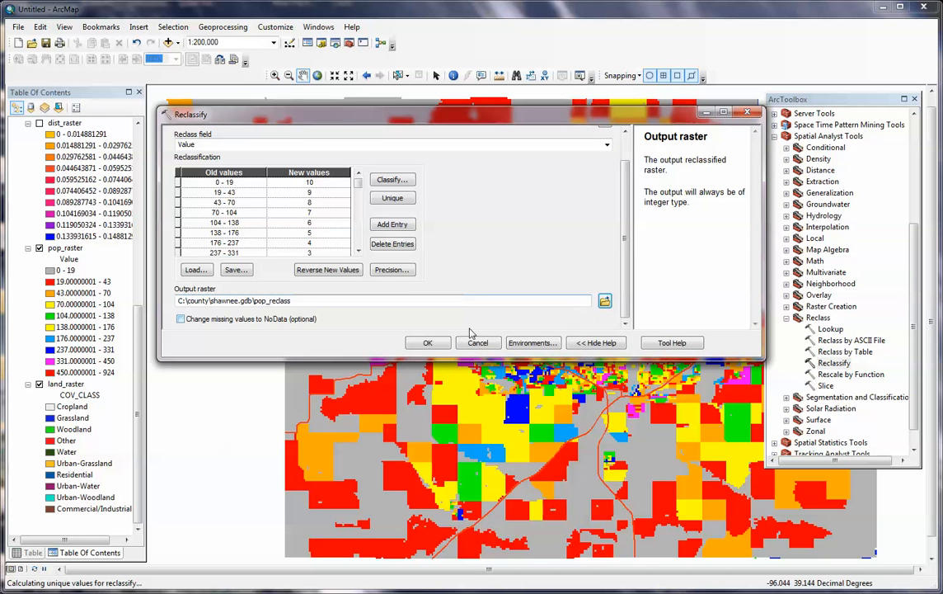
left_click(424, 343)
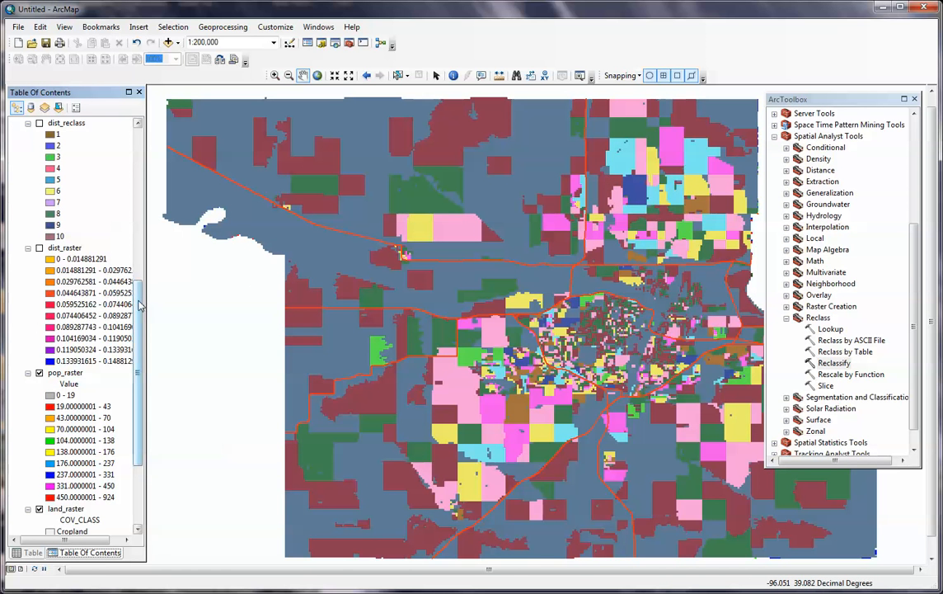
- Hide the pop_reclass and pop_raster layers to display land_raster on the map
left_click_drag(140, 305, 143, 141)
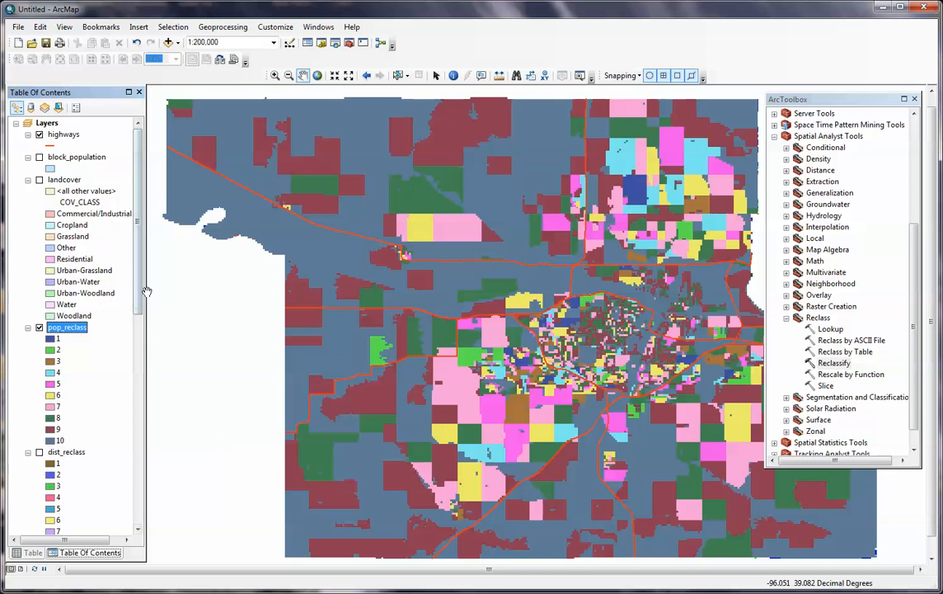
scroll(49, 347, "down", 5)
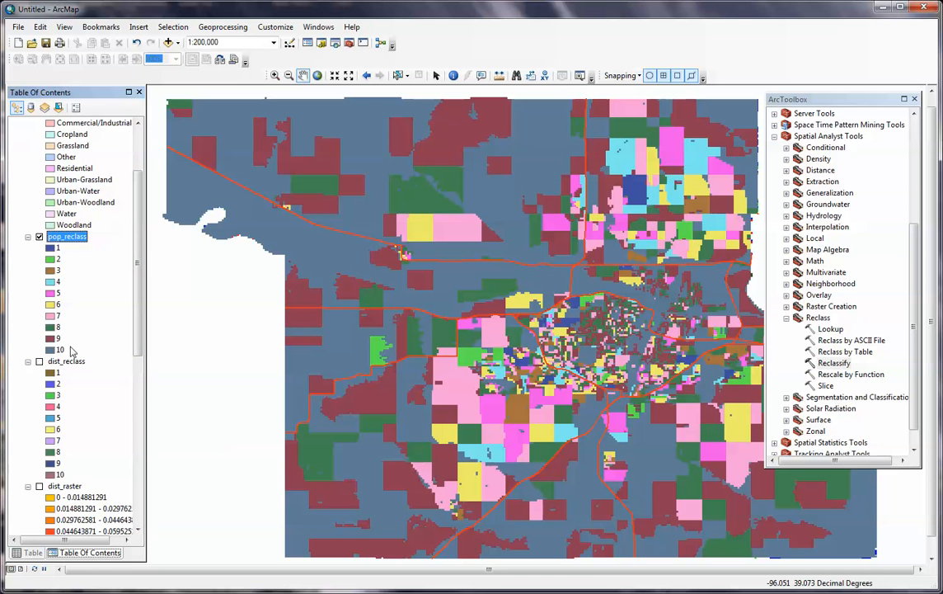
left_click(38, 238)
left_click_drag(137, 252, 130, 376)
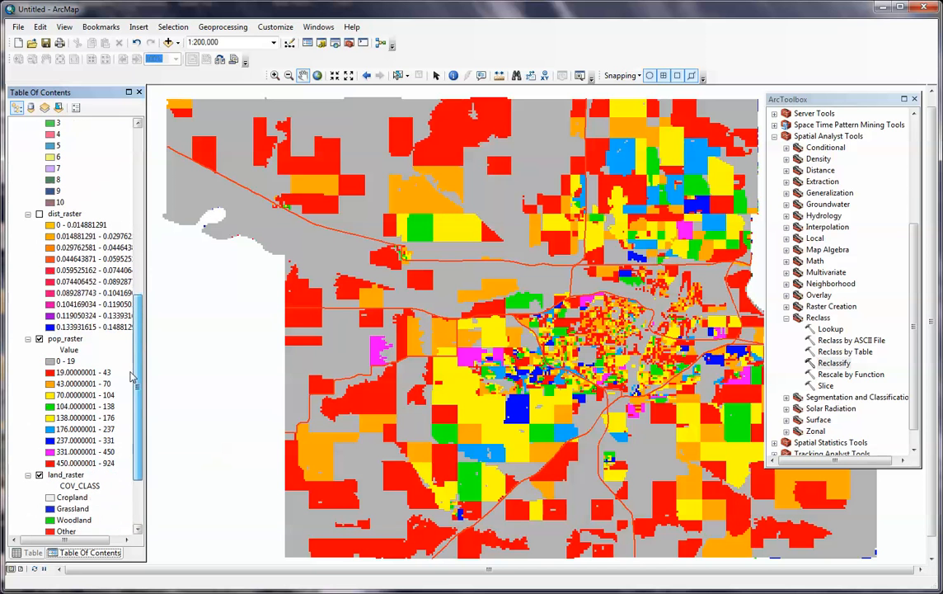
left_click(38, 340)
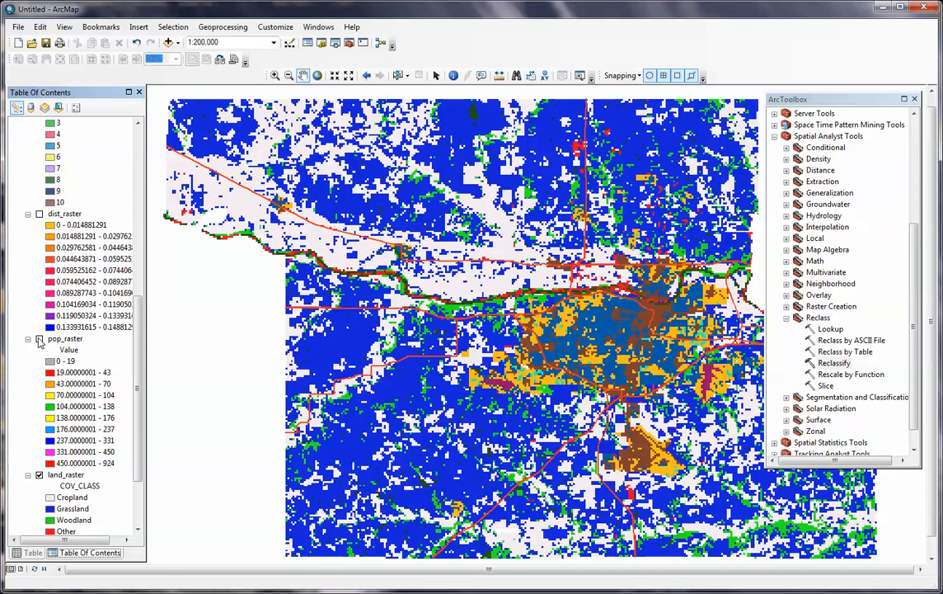
left_click_drag(138, 333, 141, 400)
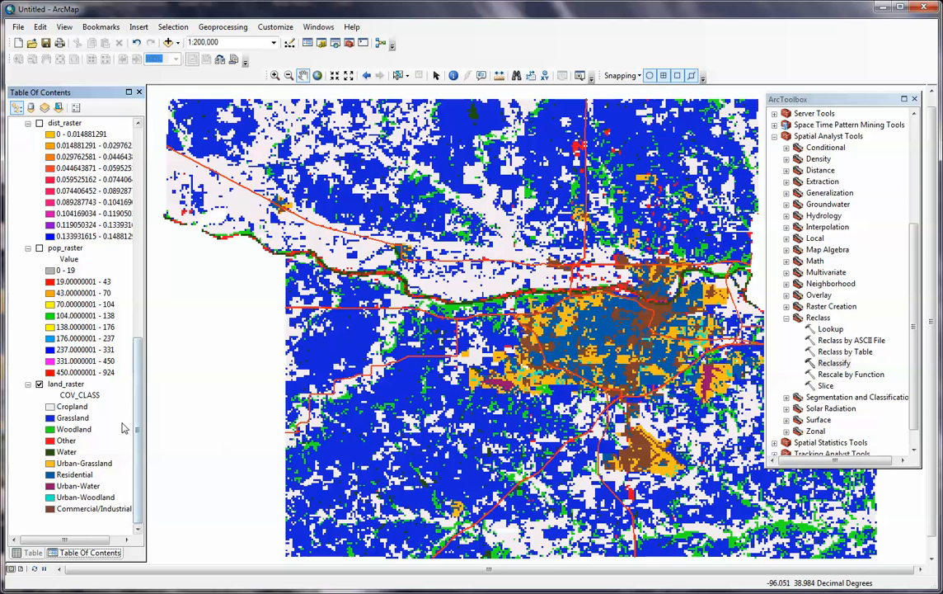
- Reopen the Reclassify tool with land_raster as input and COV_CLASS as reclass field, and review its land cover classes
double_click(835, 364)
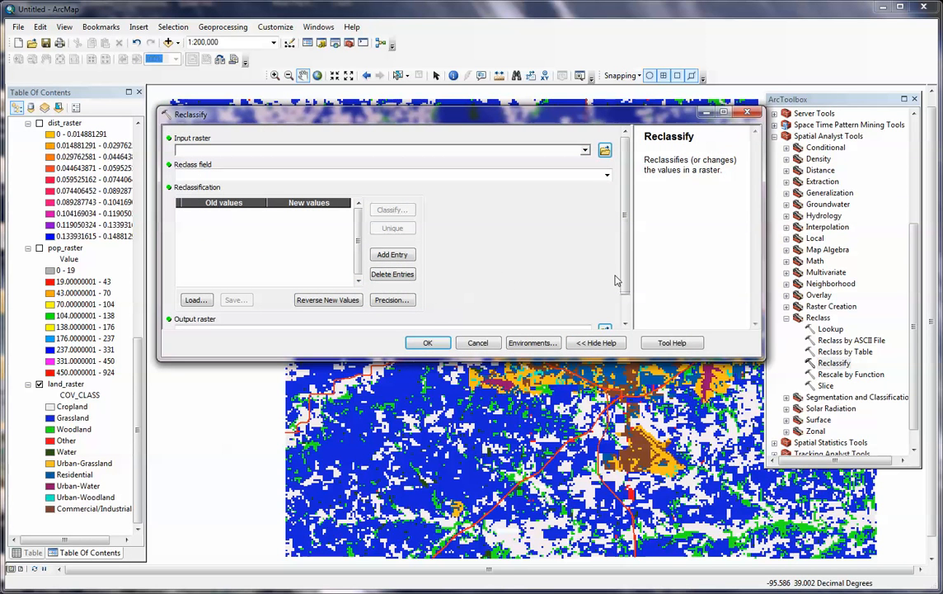
left_click(584, 150)
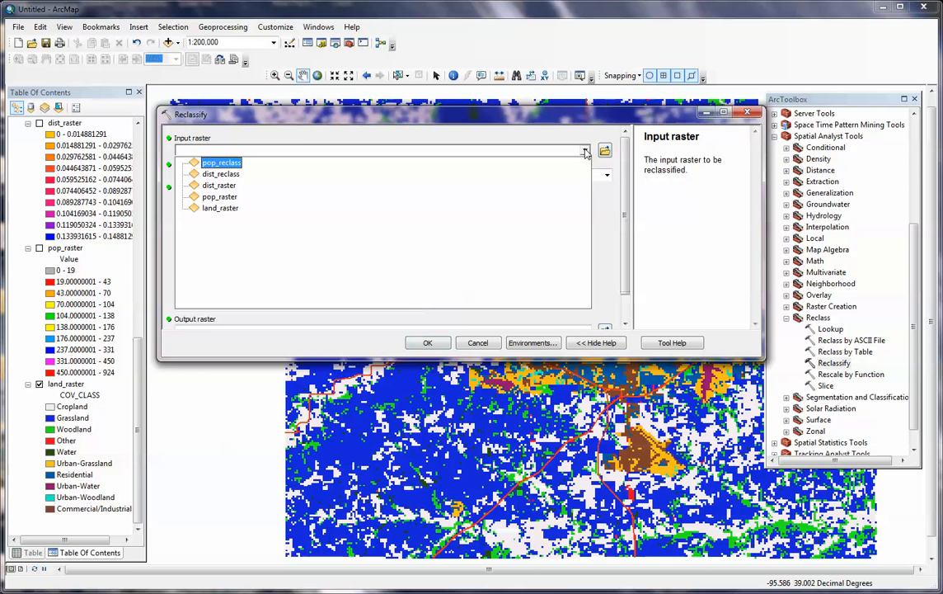
left_click(560, 212)
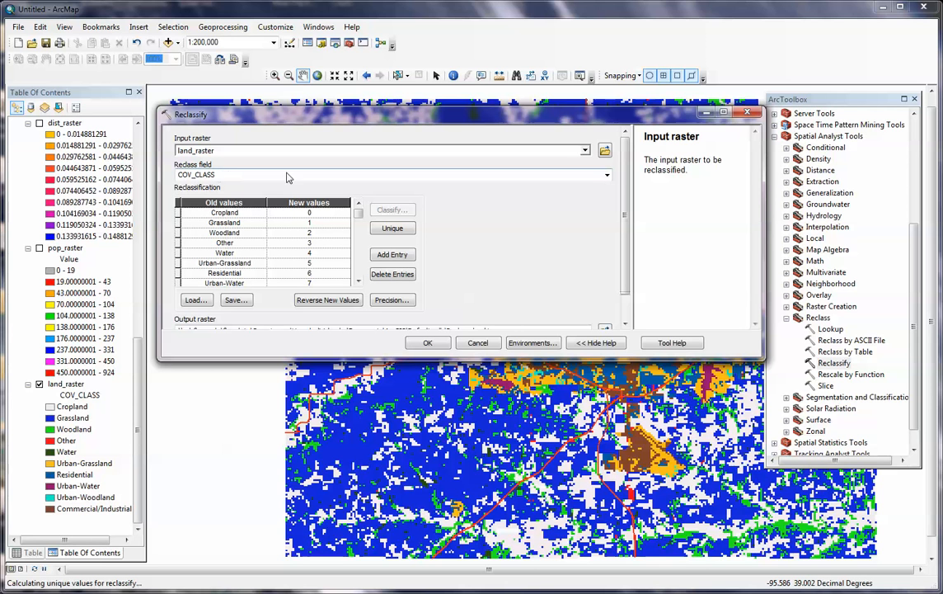
left_click(607, 176)
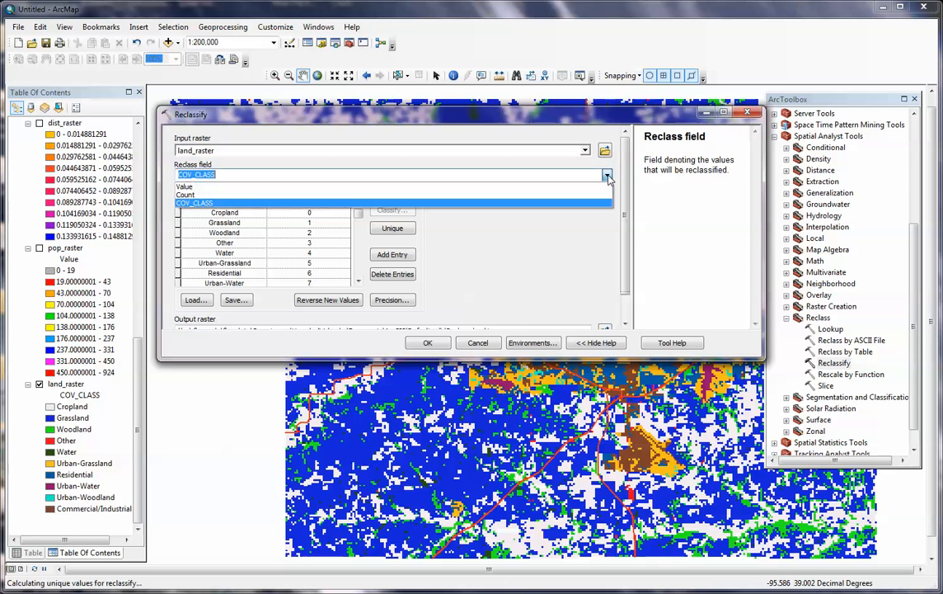
left_click(607, 177)
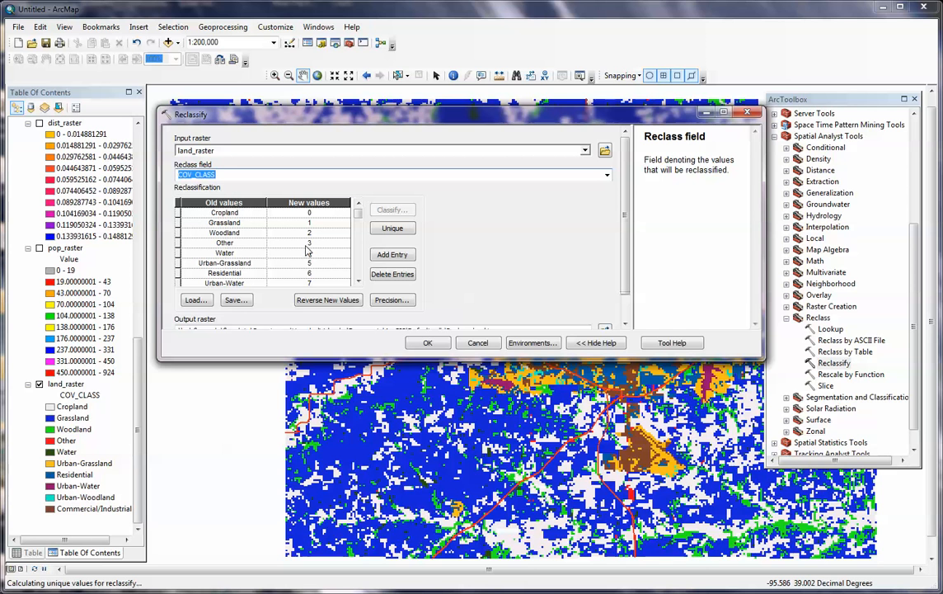
left_click(358, 281)
left_click(358, 282)
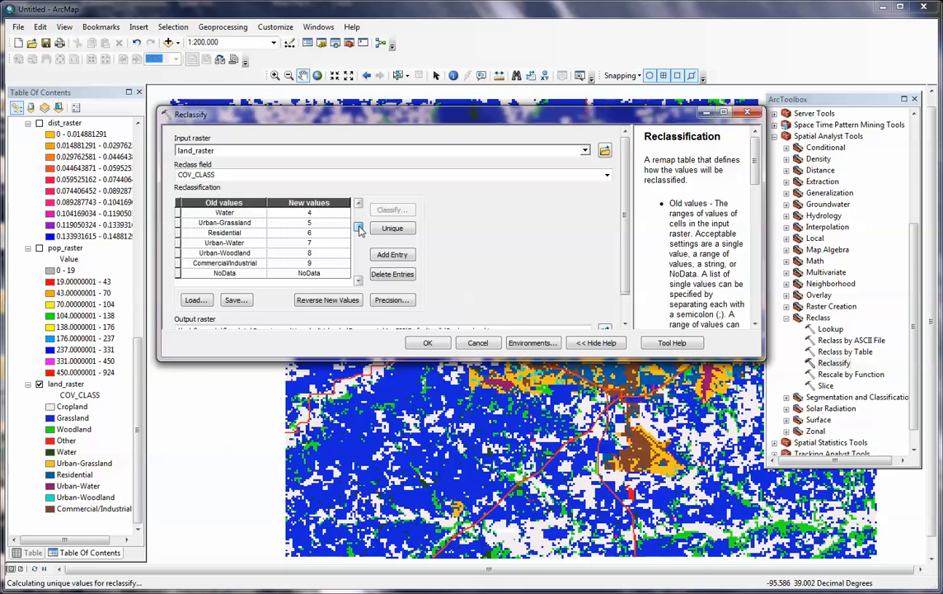
left_click(359, 214)
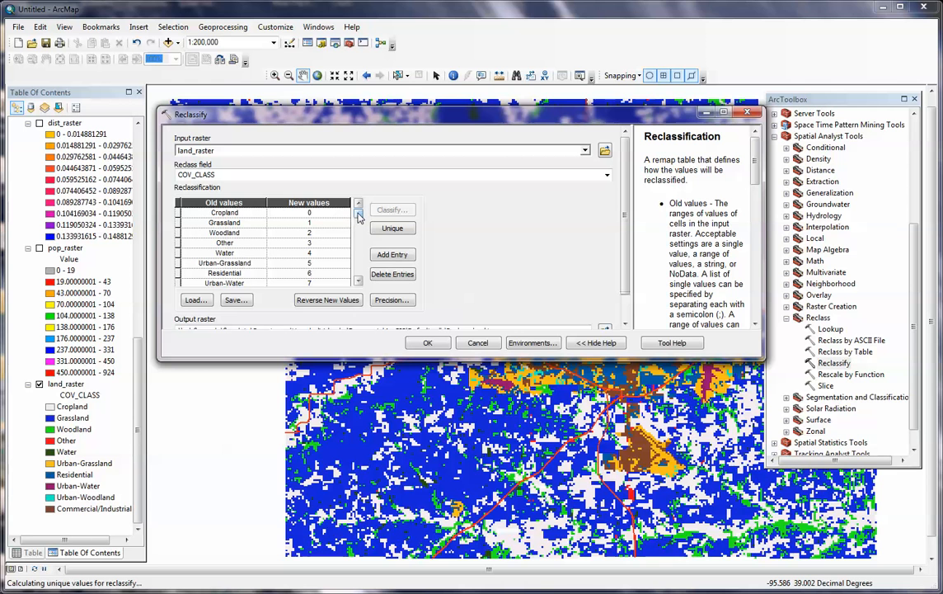
left_click_drag(359, 216, 359, 254)
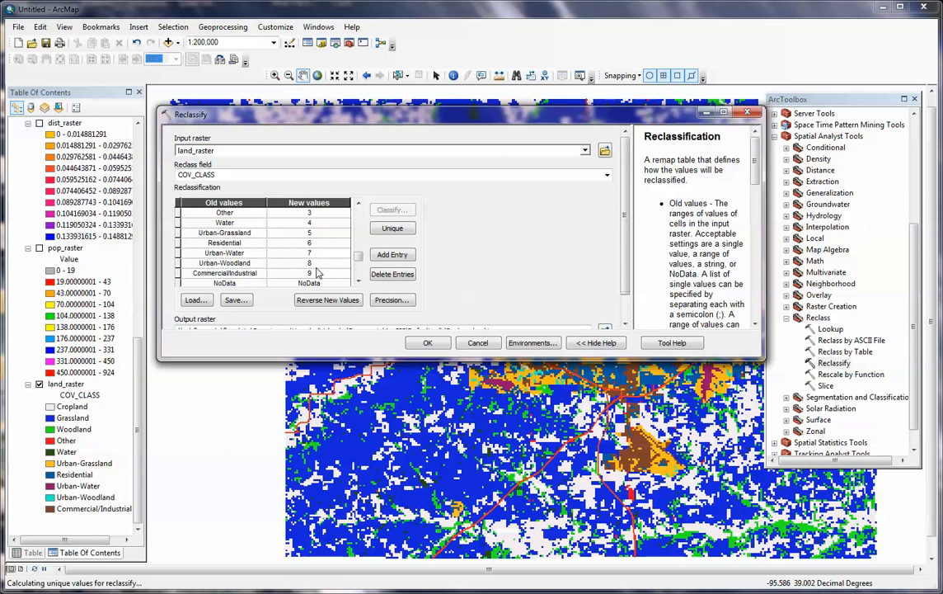
left_click_drag(359, 255, 360, 235)
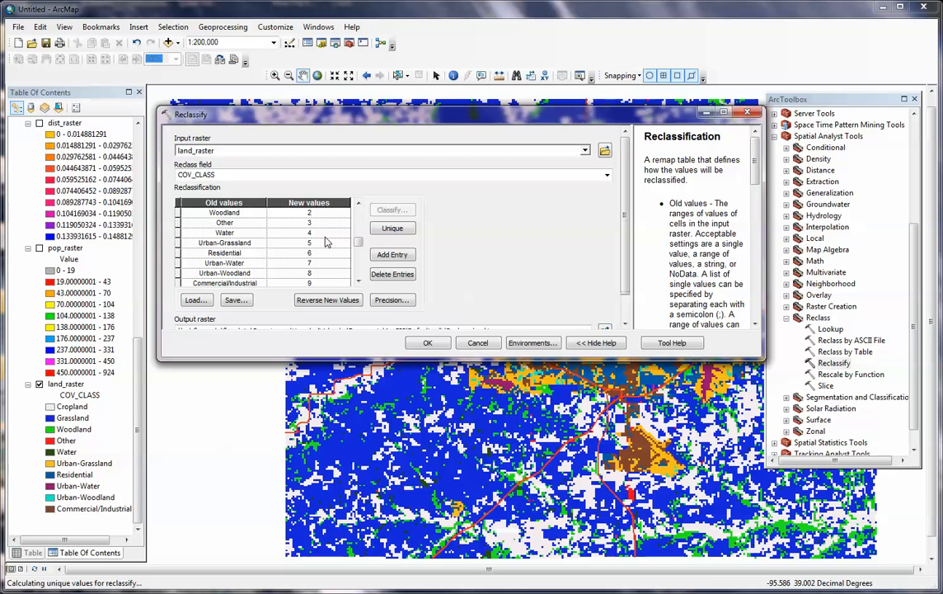
scroll(343, 231, "up", 2)
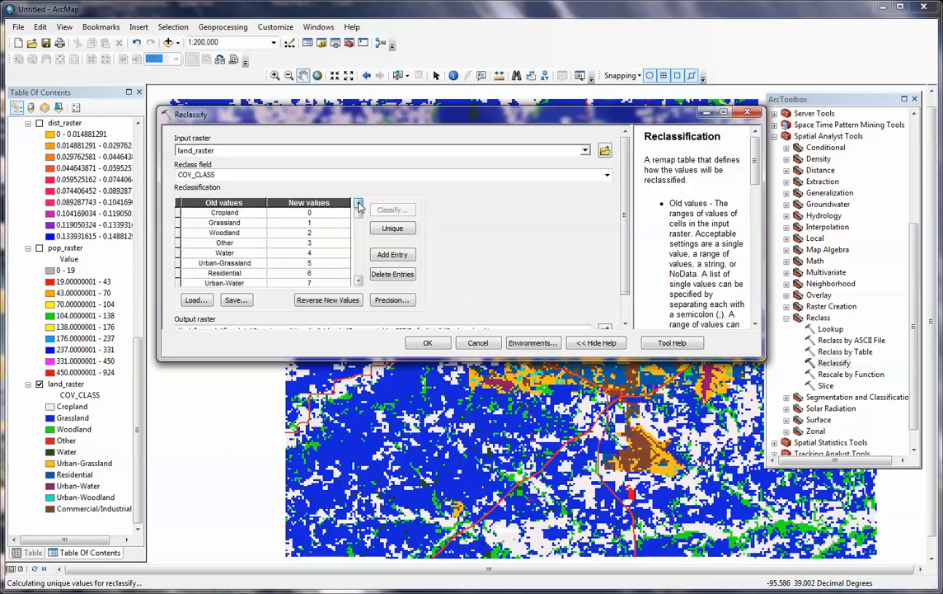
- Set the new values of Grassland and Woodland to 10 and of Cropland to 8
left_click(316, 223)
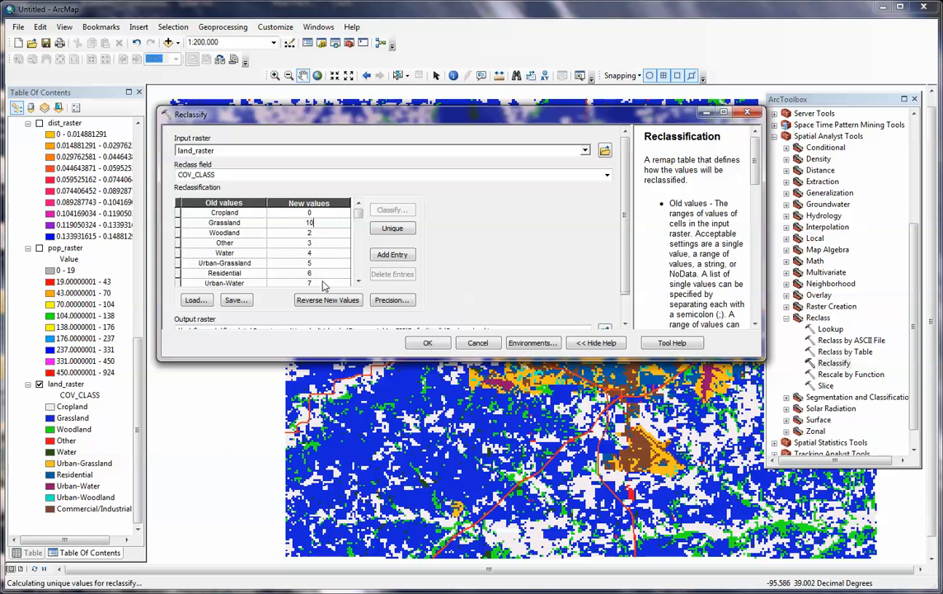
left_click(309, 235)
type("10")
double_click(316, 213)
type("8")
- Set the new values of Other to 1, Water to 0 and Urban-Grassland to 3
left_click(310, 246)
type("1")
left_click(310, 253)
type("0")
left_click(314, 263)
double_click(311, 265)
type("3")
- Set the new values of Residential to 4, Urban-Water to 3, Urban-Woodland to 7 and Commercial/Industrial to 3
left_click(359, 281)
left_click(358, 282)
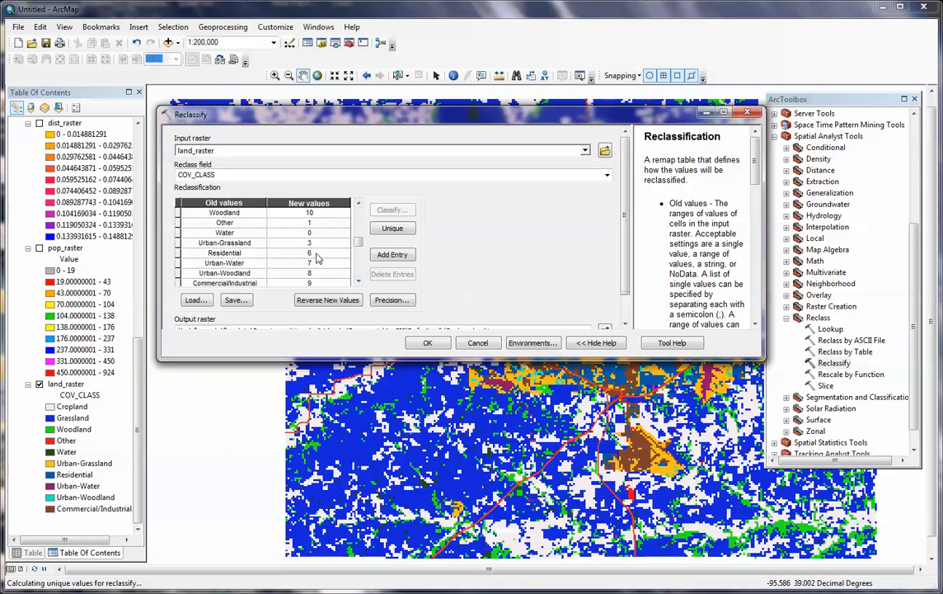
type("46")
key("Down")
key("BackSpace")
type("3")
left_click(326, 276)
type("7")
left_click(358, 282)
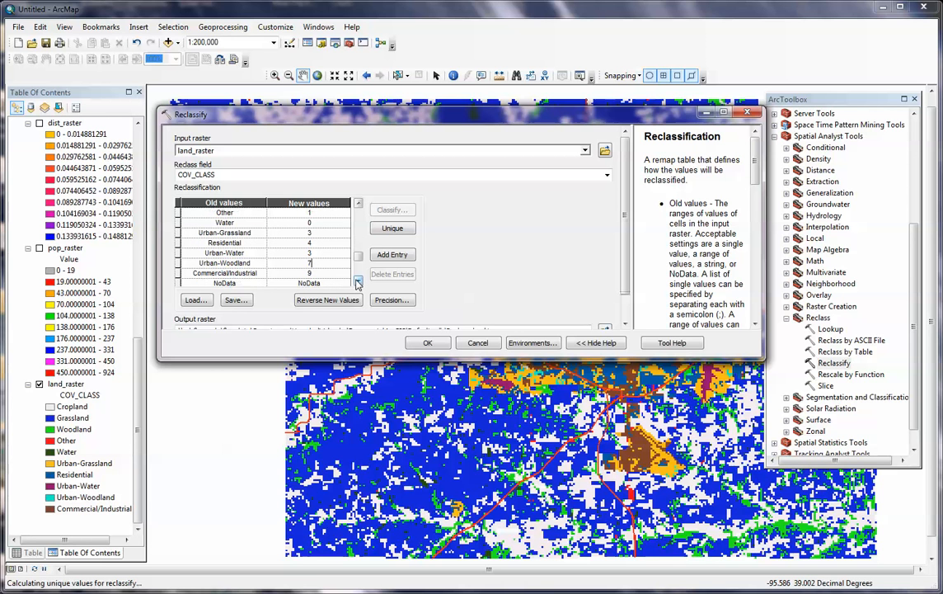
left_click(358, 282)
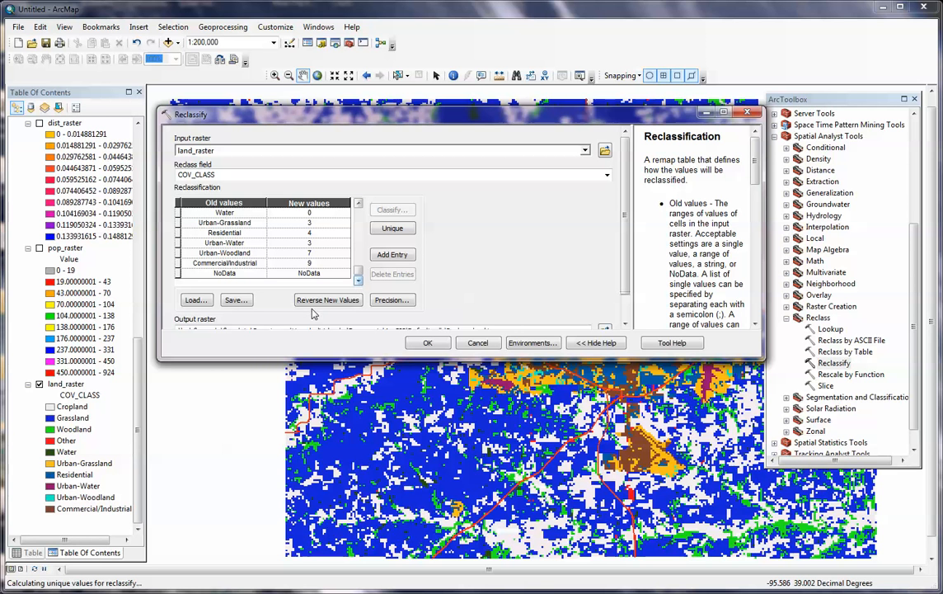
double_click(303, 263)
left_click_drag(359, 256, 360, 214)
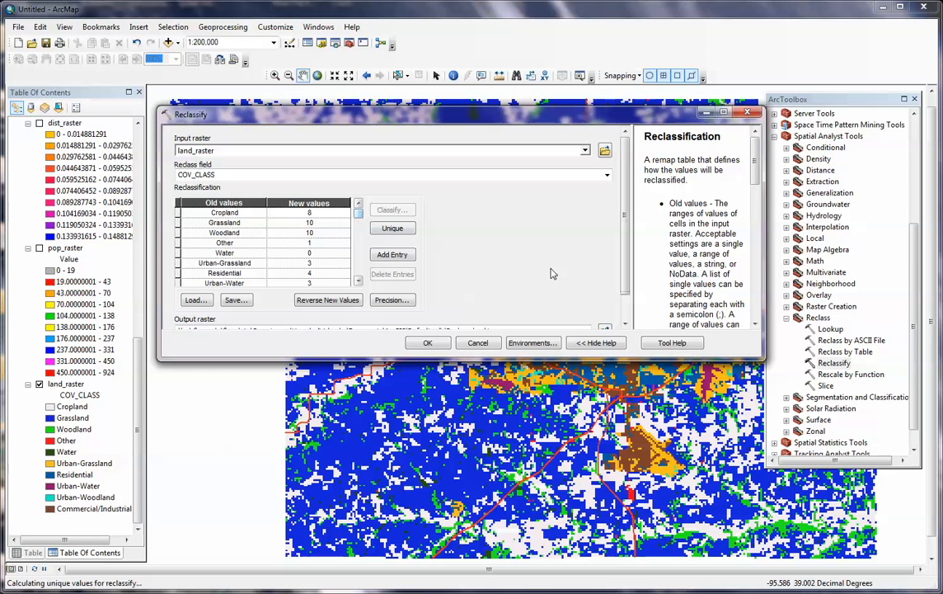
- Save the output raster as land_reclass in shawnee.gdb and run the land cover reclassification
scroll(633, 314, "down", 2)
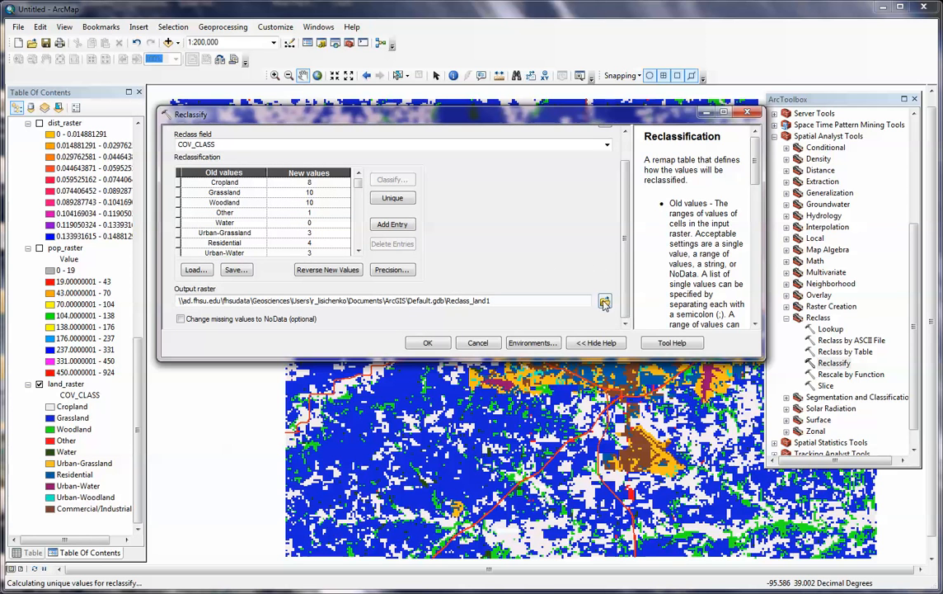
left_click(604, 300)
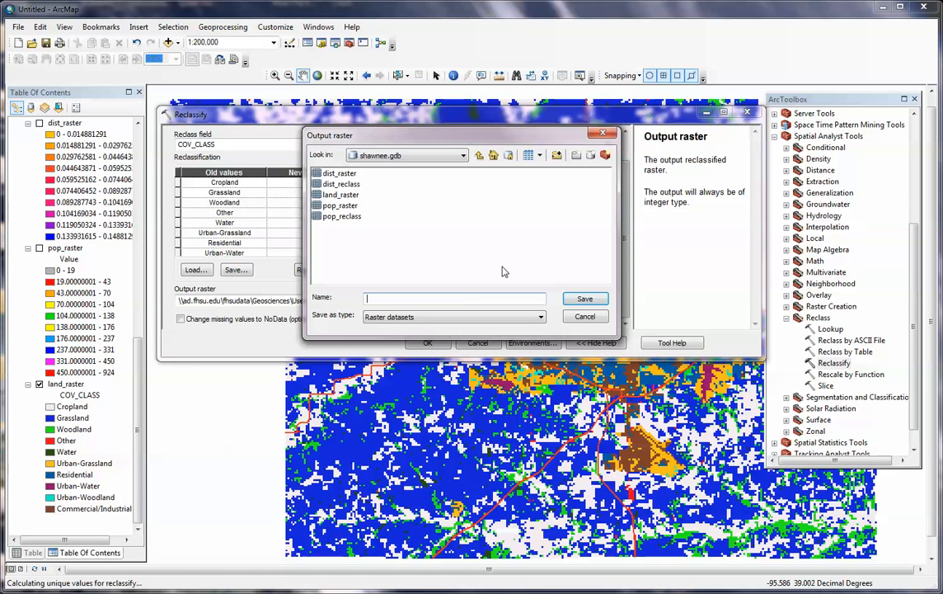
type("land_reclass")
left_click(582, 300)
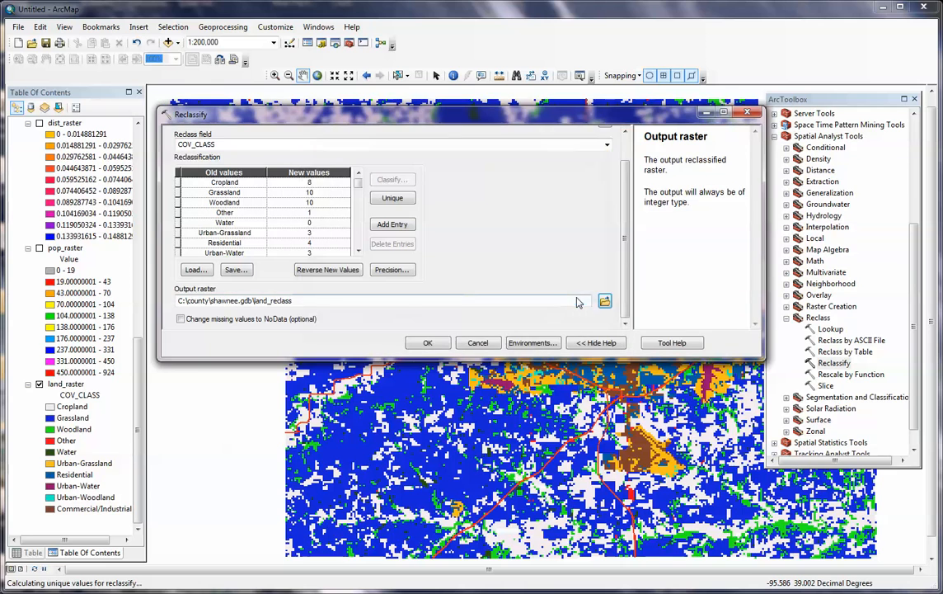
left_click(424, 343)
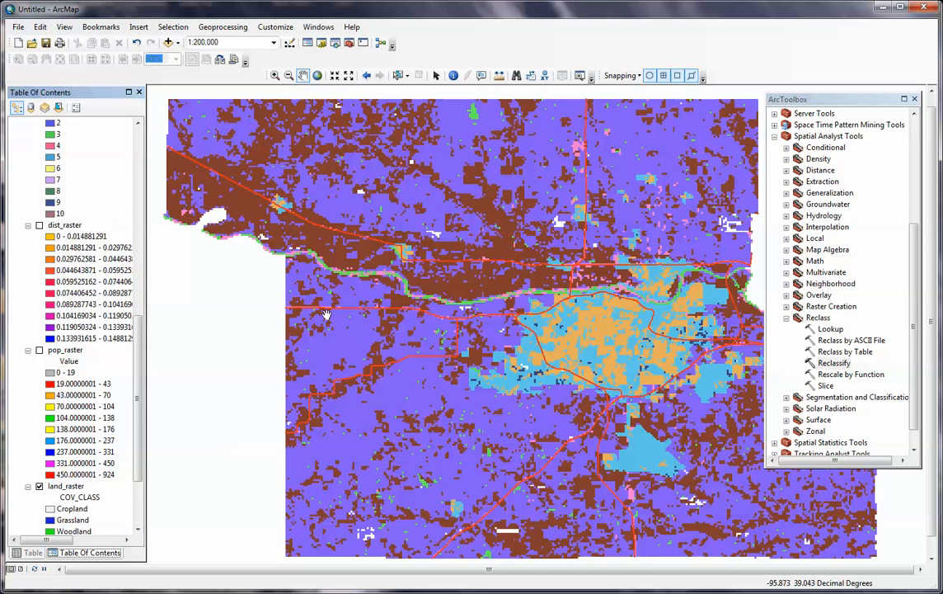
- Change the land_reclass layer's unique values symbology to use Value as its value field
scroll(140, 328, "up", 1)
left_click_drag(140, 329, 140, 170)
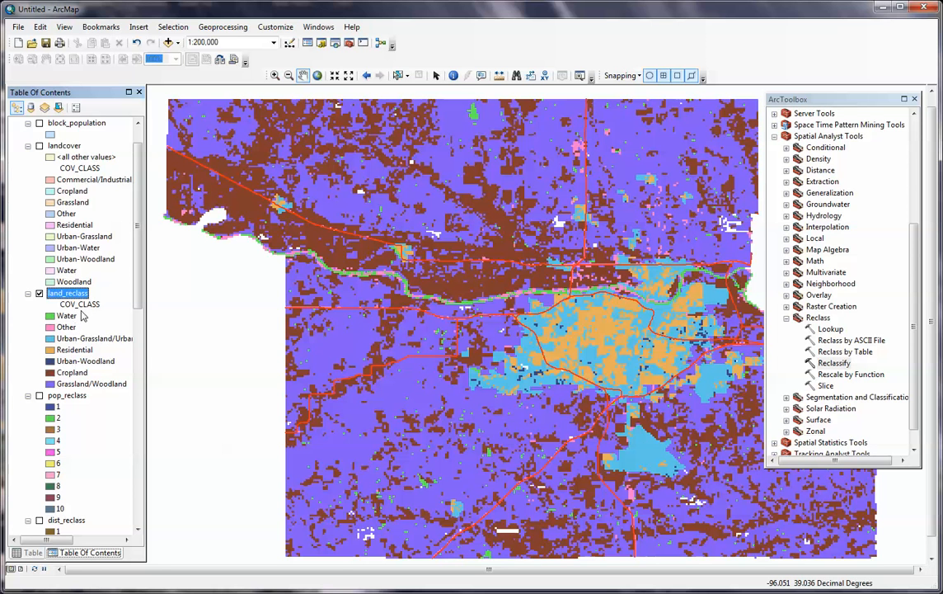
left_click_drag(140, 277, 140, 249)
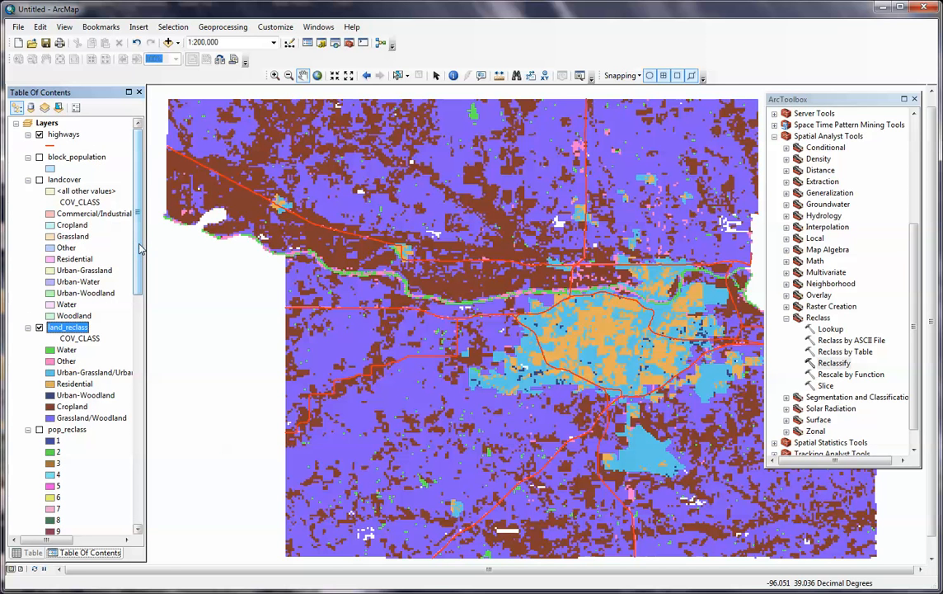
left_click_drag(140, 249, 138, 291)
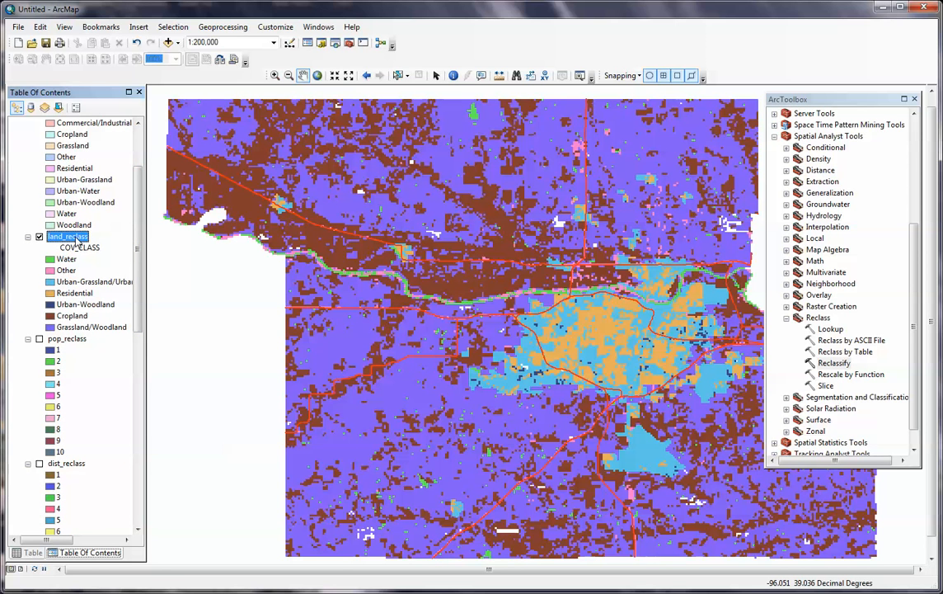
right_click(77, 239)
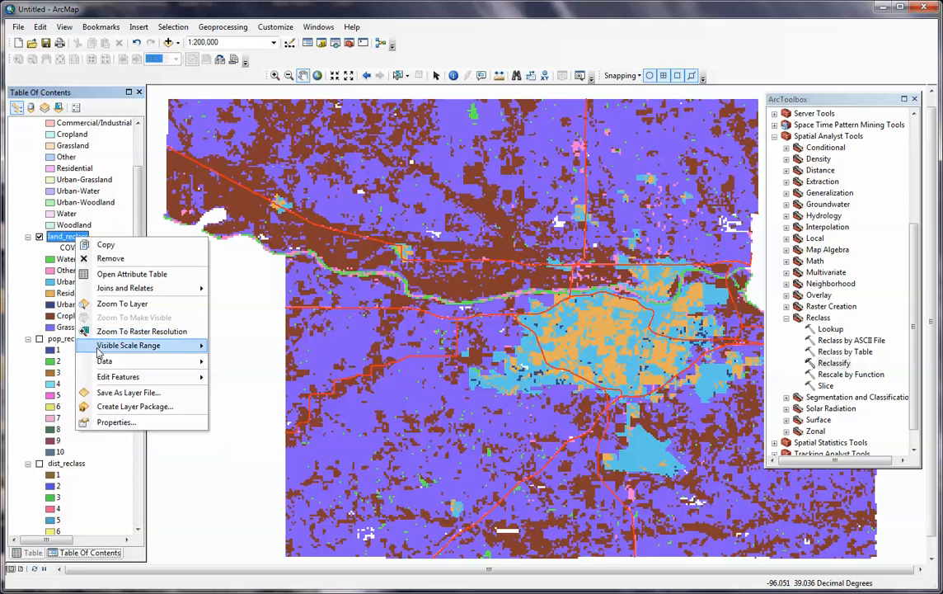
left_click(104, 421)
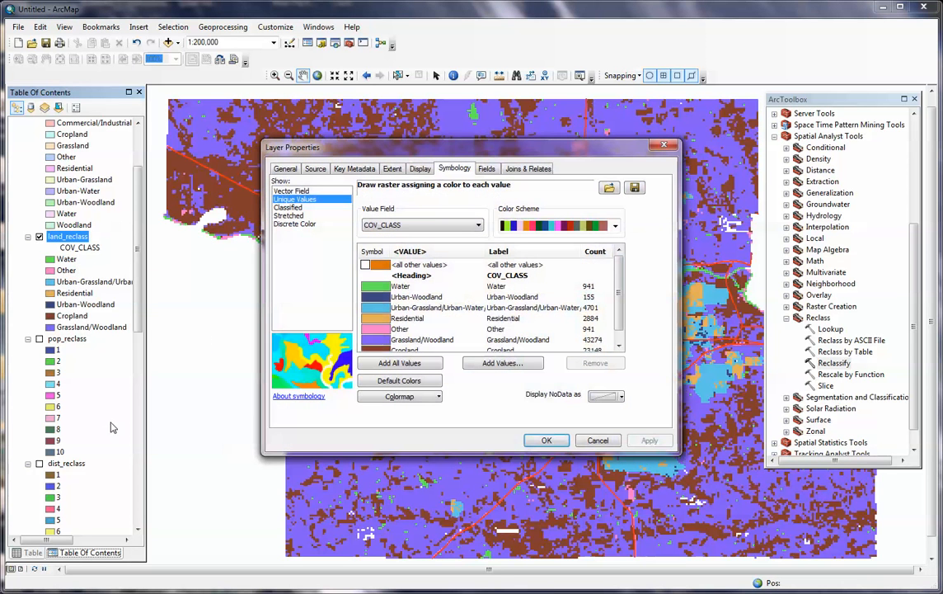
left_click(478, 226)
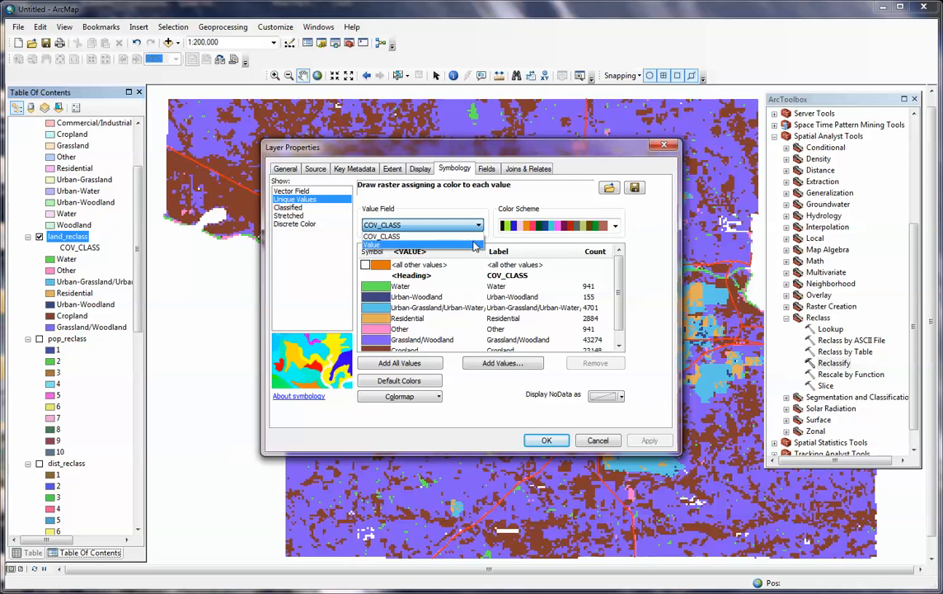
left_click(474, 244)
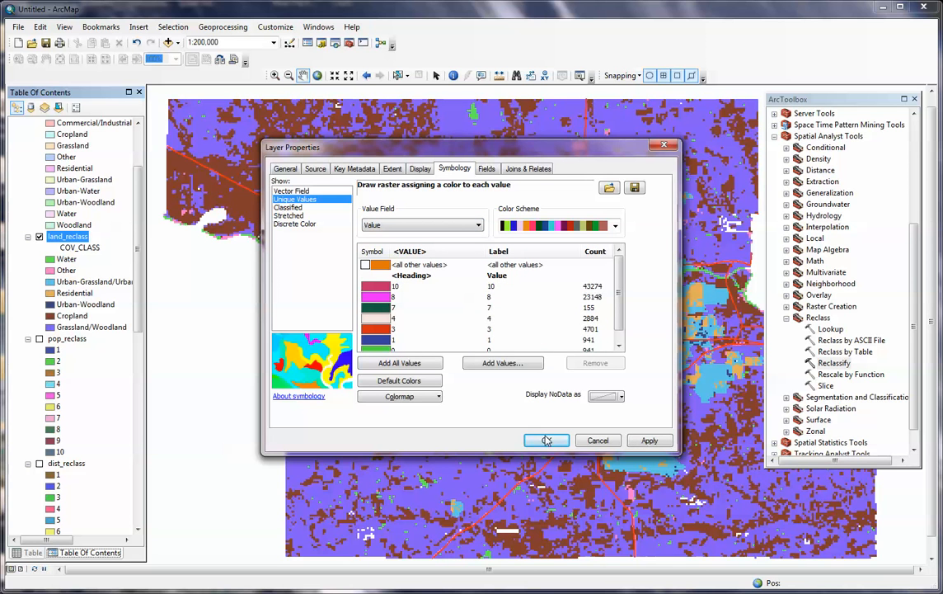
left_click(652, 440)
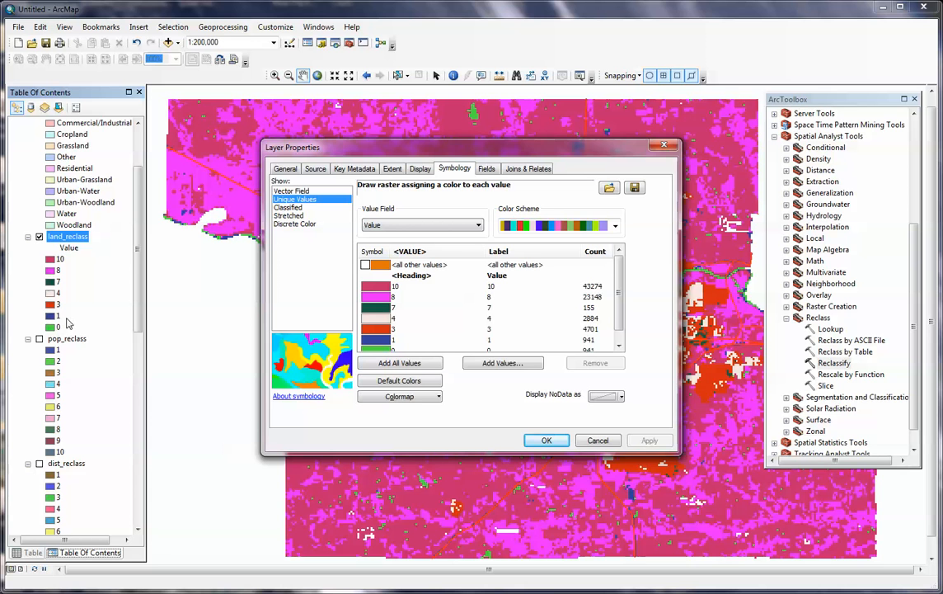
left_click(543, 439)
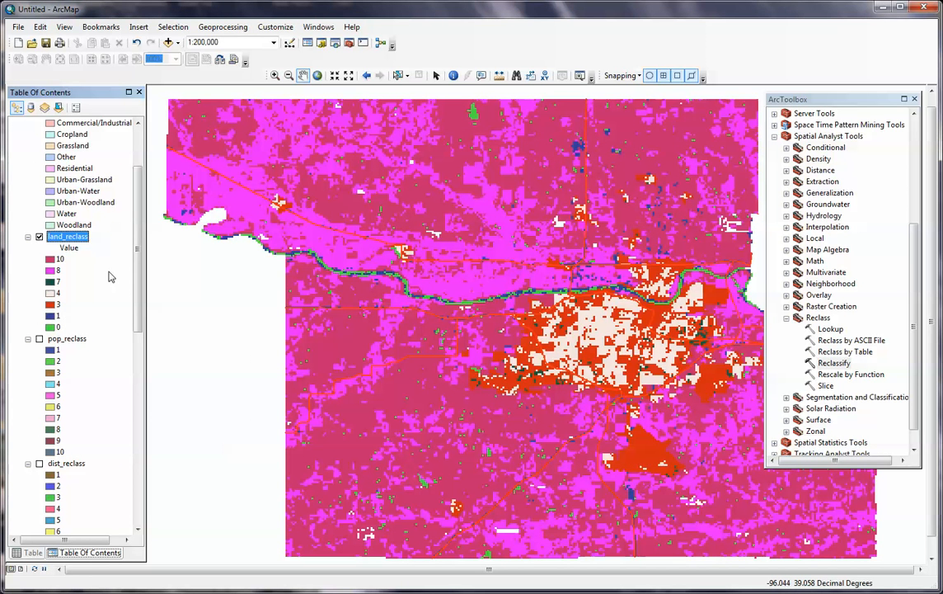